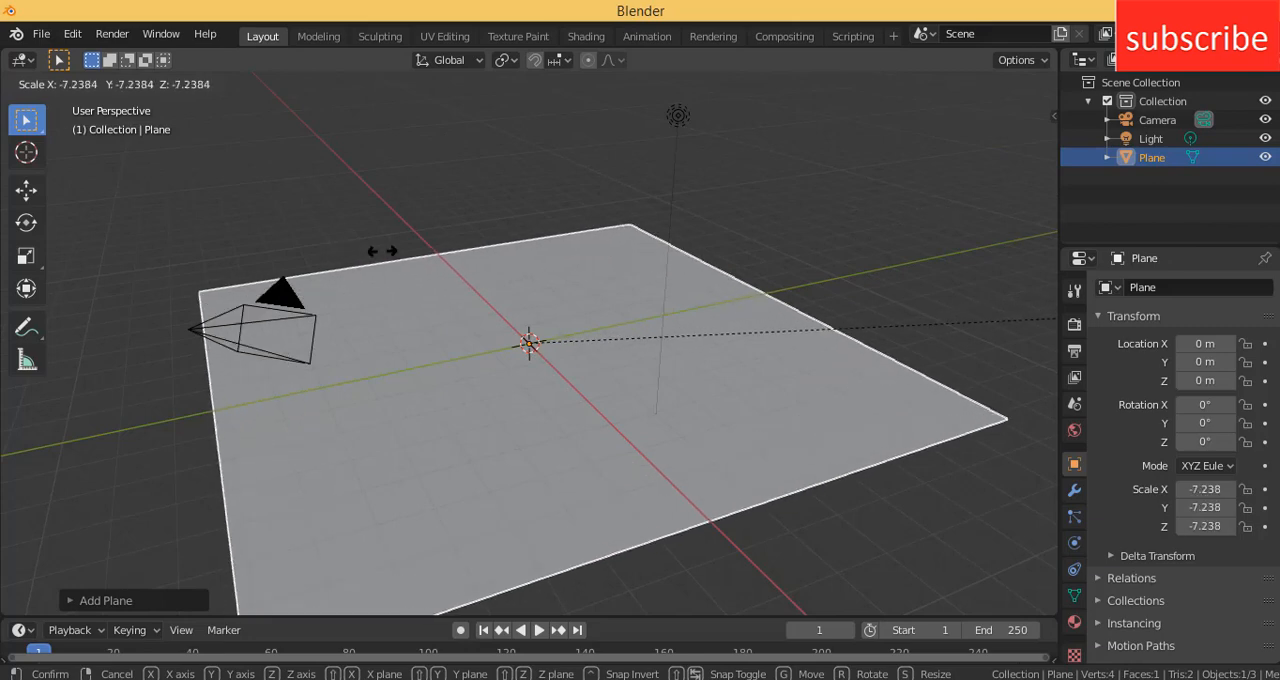
- Finish scaling the plane uniformly to about -8.89 on all axes to form a large ground surface
click(830, 278)
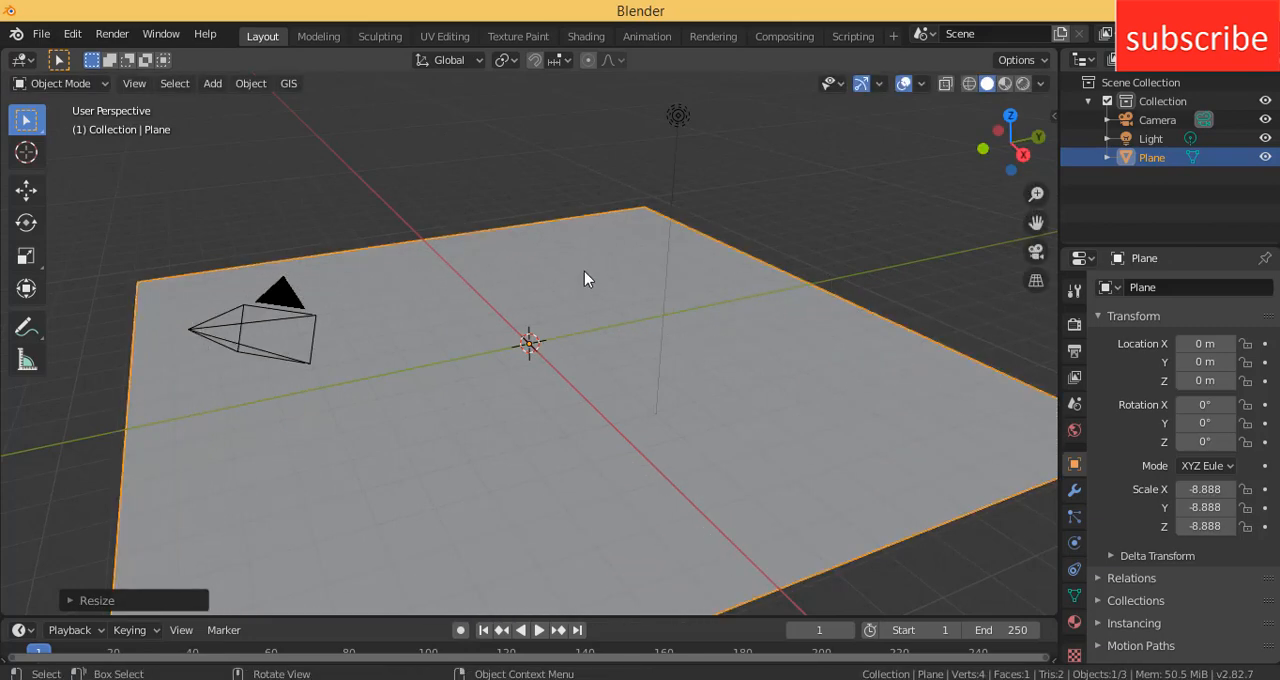
scroll(563, 277, up, 2)
scroll(562, 278, down, 4)
scroll(563, 277, down, 2)
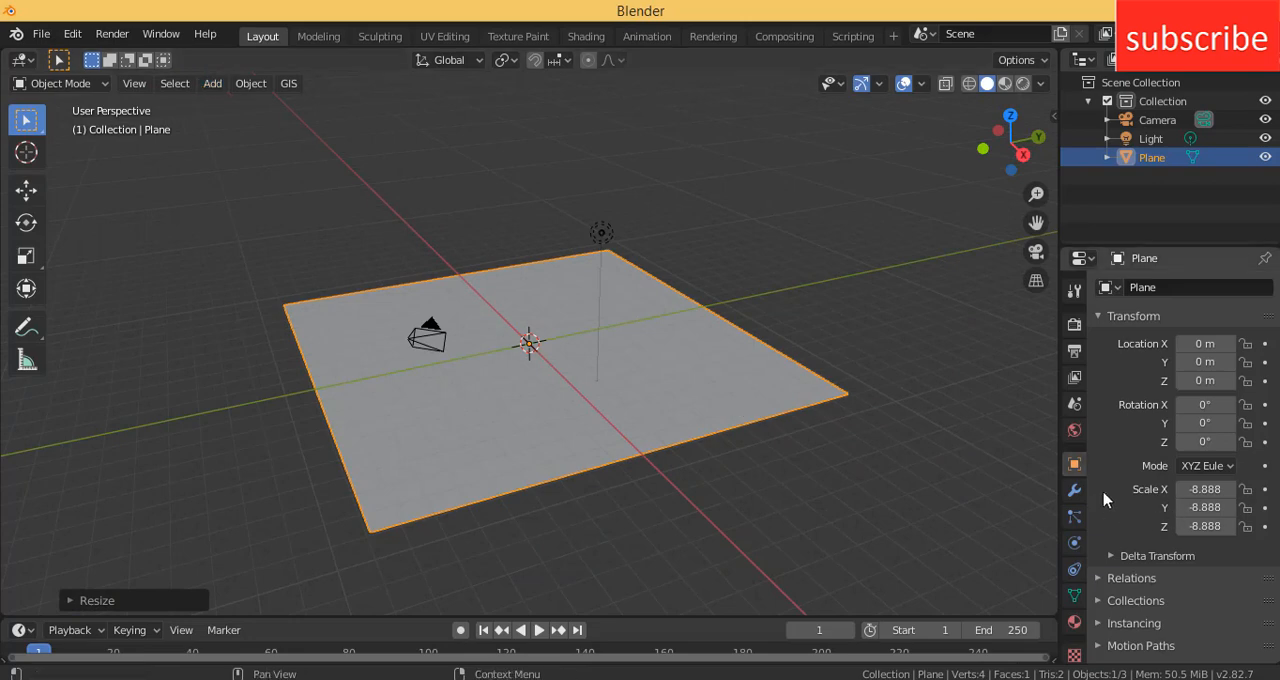
- Enable Collision and Rigid Body physics on the ground plane
click(1074, 542)
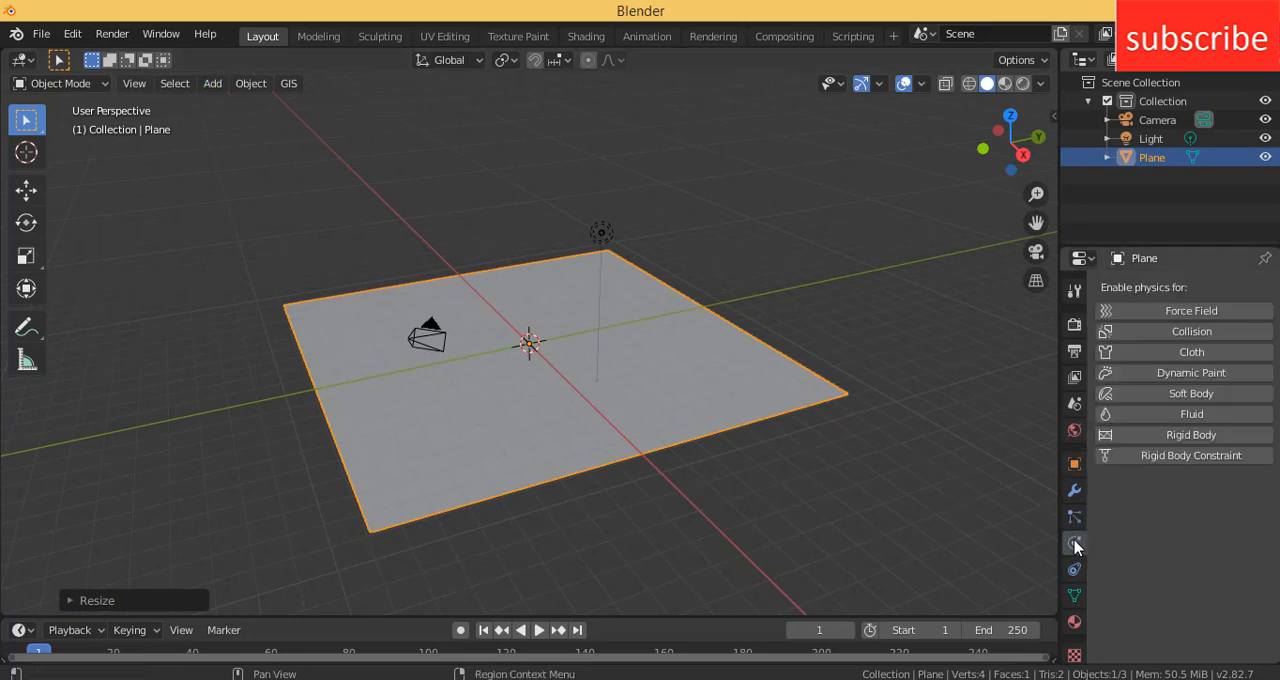
click(1160, 331)
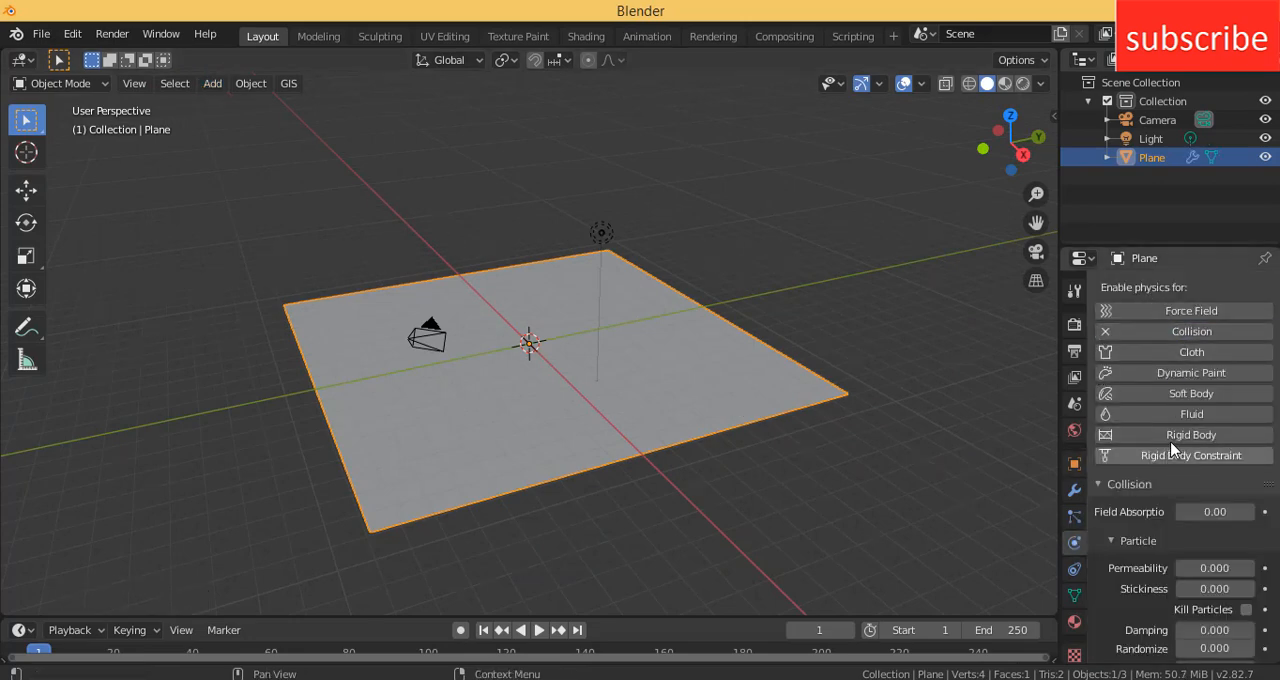
click(1170, 436)
- Set the plane's rigid body type to Passive and enable its Animated option
scroll(1238, 497, down, 9)
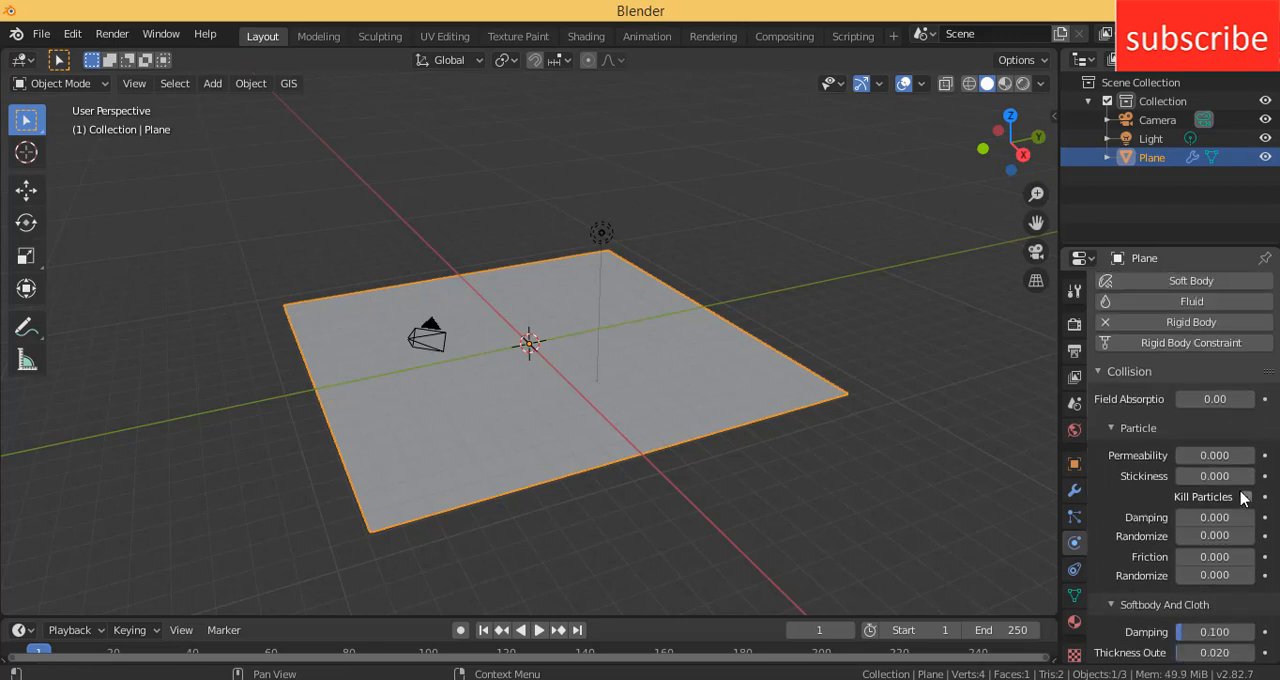
click(1230, 497)
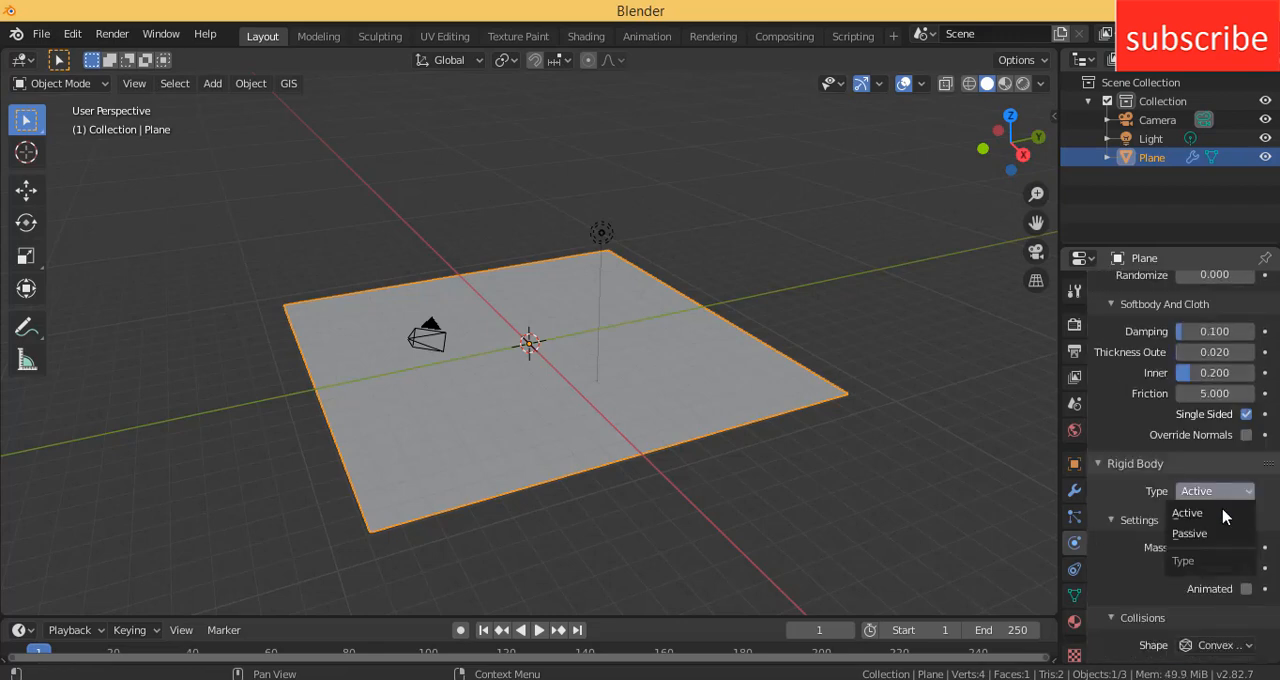
click(1215, 531)
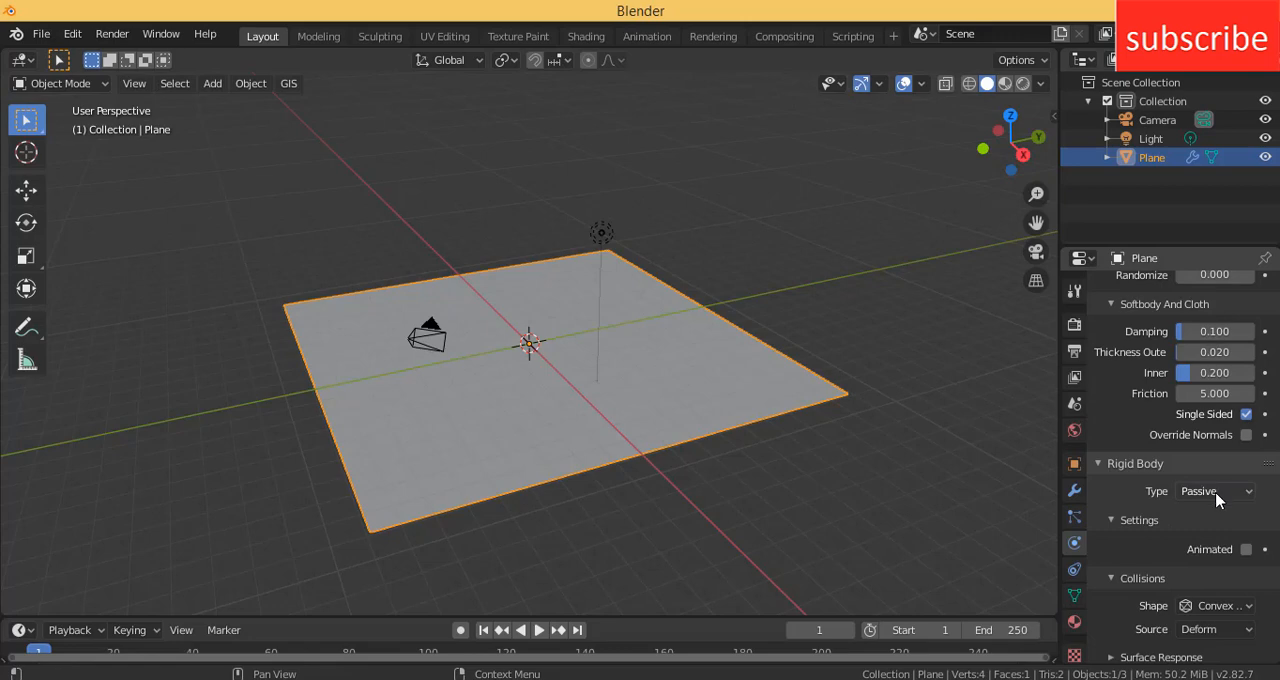
click(1246, 550)
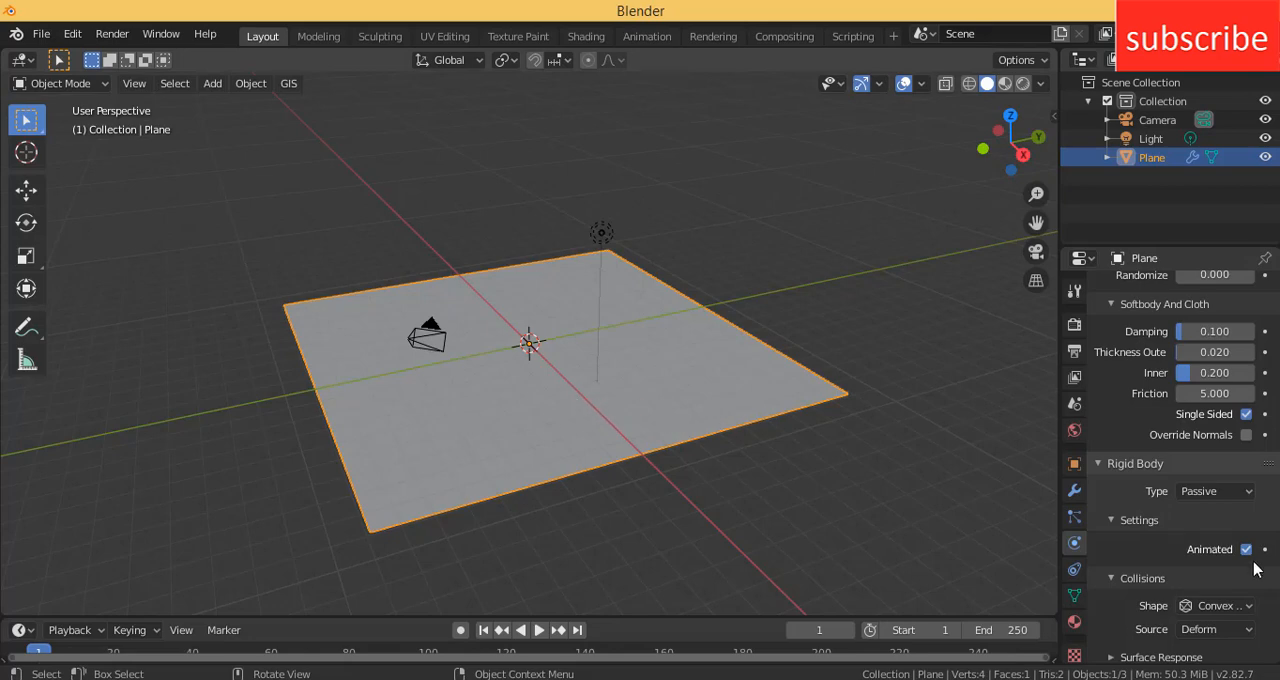
click(1253, 491)
click(1253, 491)
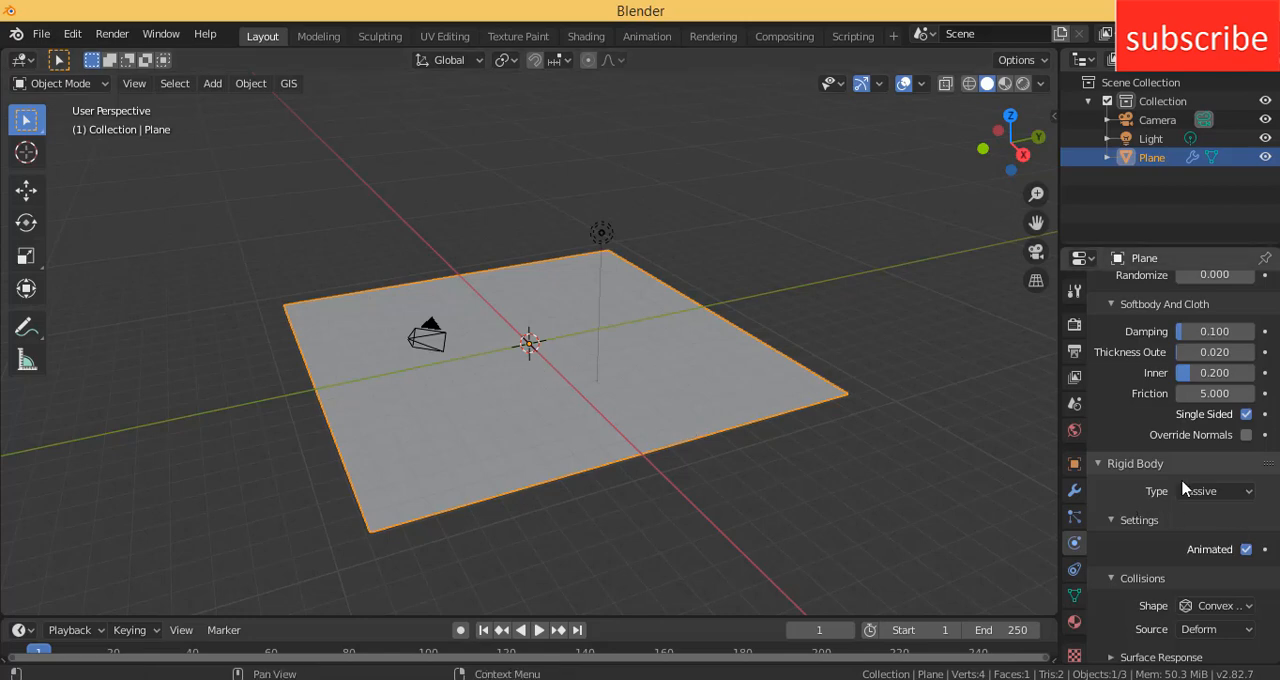
- Add a cube mesh to the scene
click(213, 85)
mouse_move(222, 108)
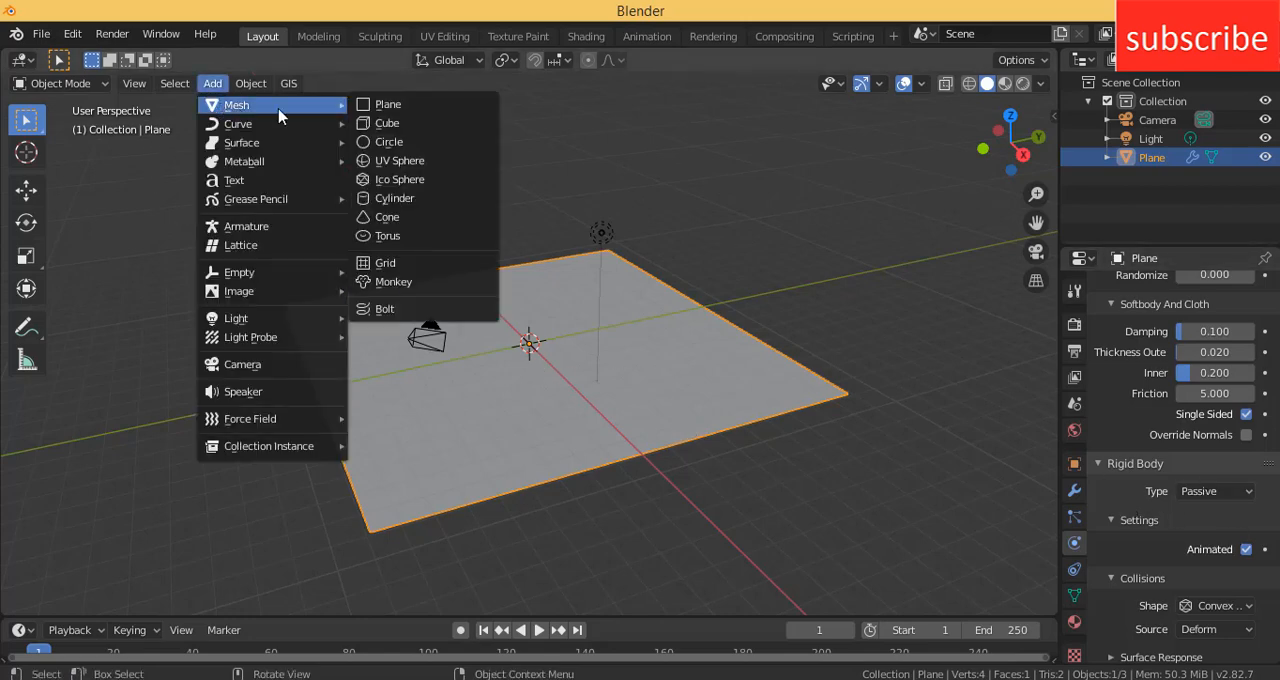
click(387, 124)
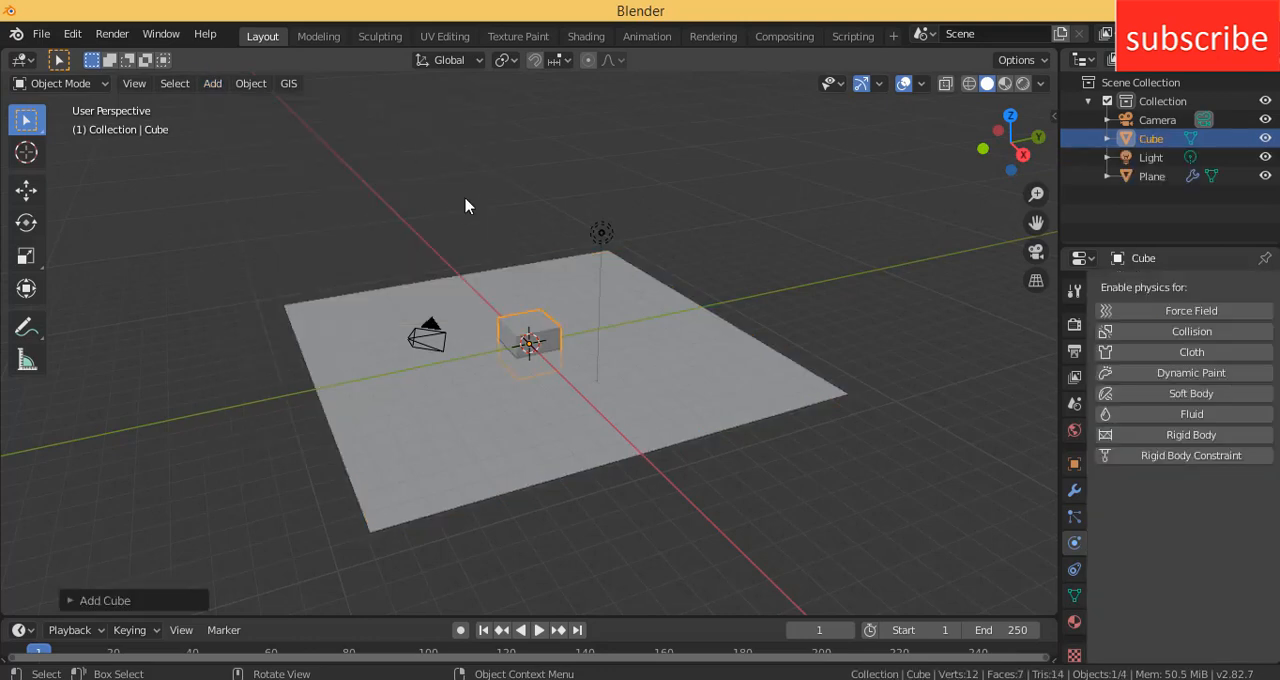
- Raise the cube about 1.7 m along the Z axis and scale it up uniformly
key(g)
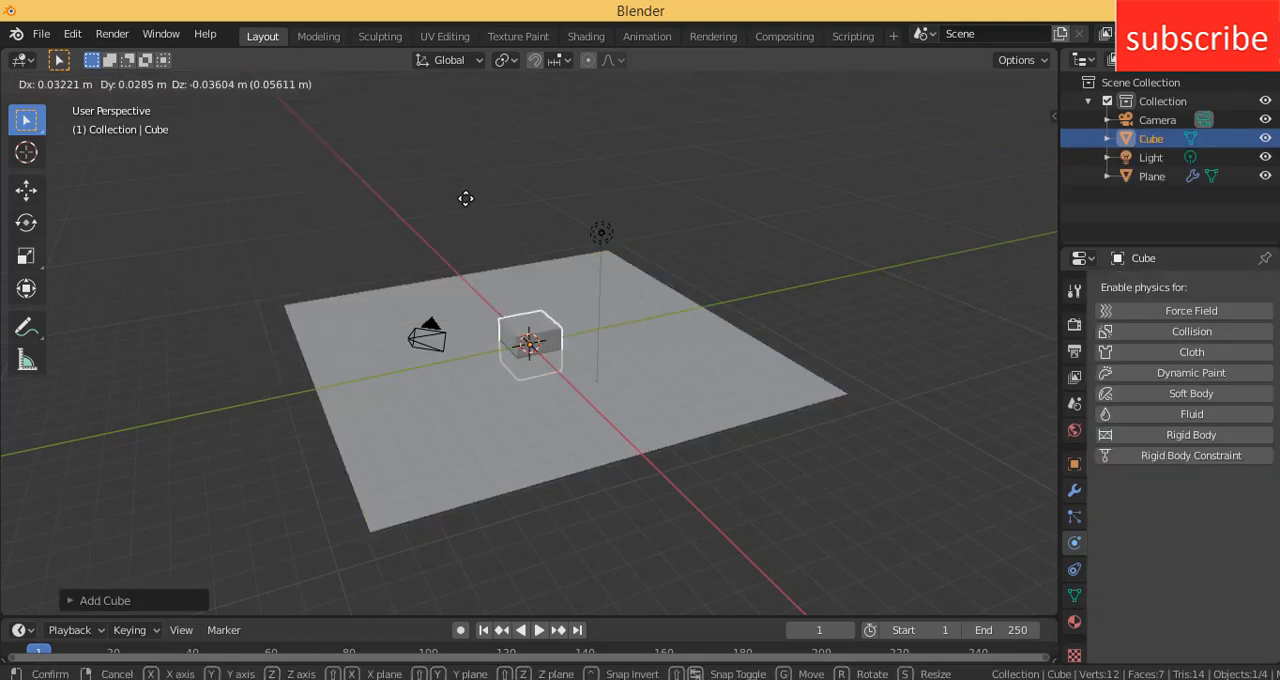
key(z)
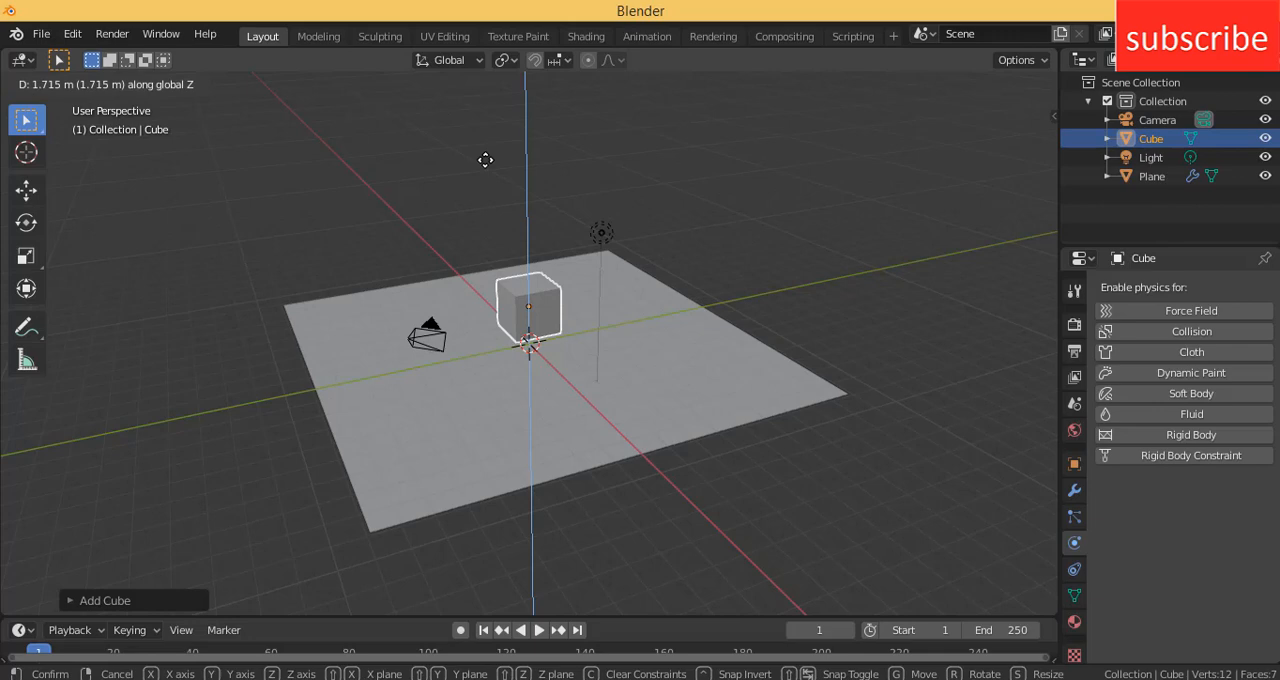
click(485, 160)
key(s)
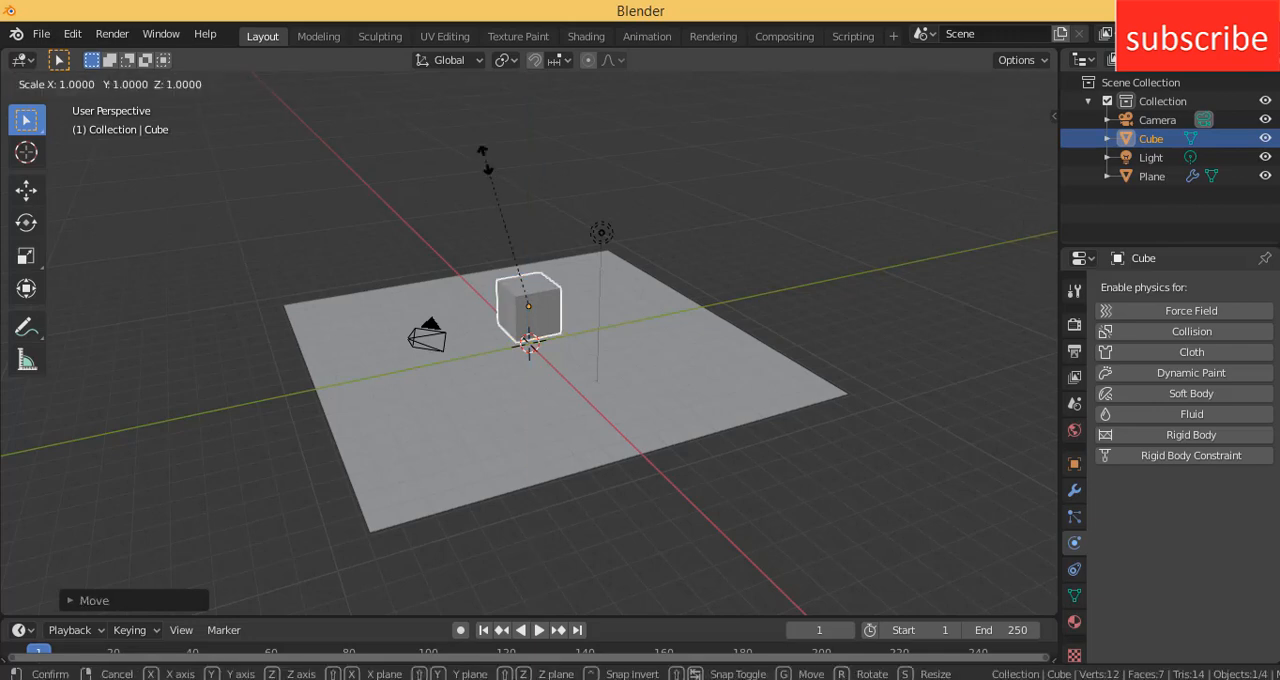
click(470, 90)
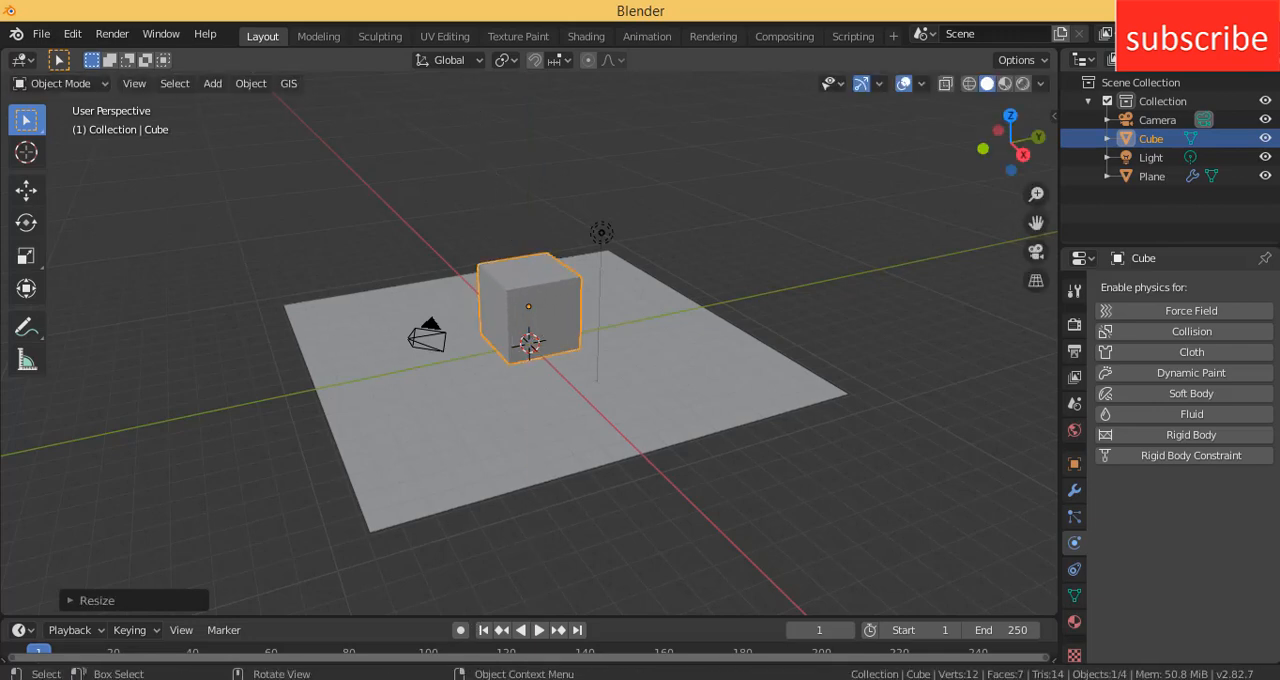
- In Edit Mode with face selection, move one side face of the cube about 2.2 m along Y to thin it into a slab
middle_drag(855, 567, 994, 520)
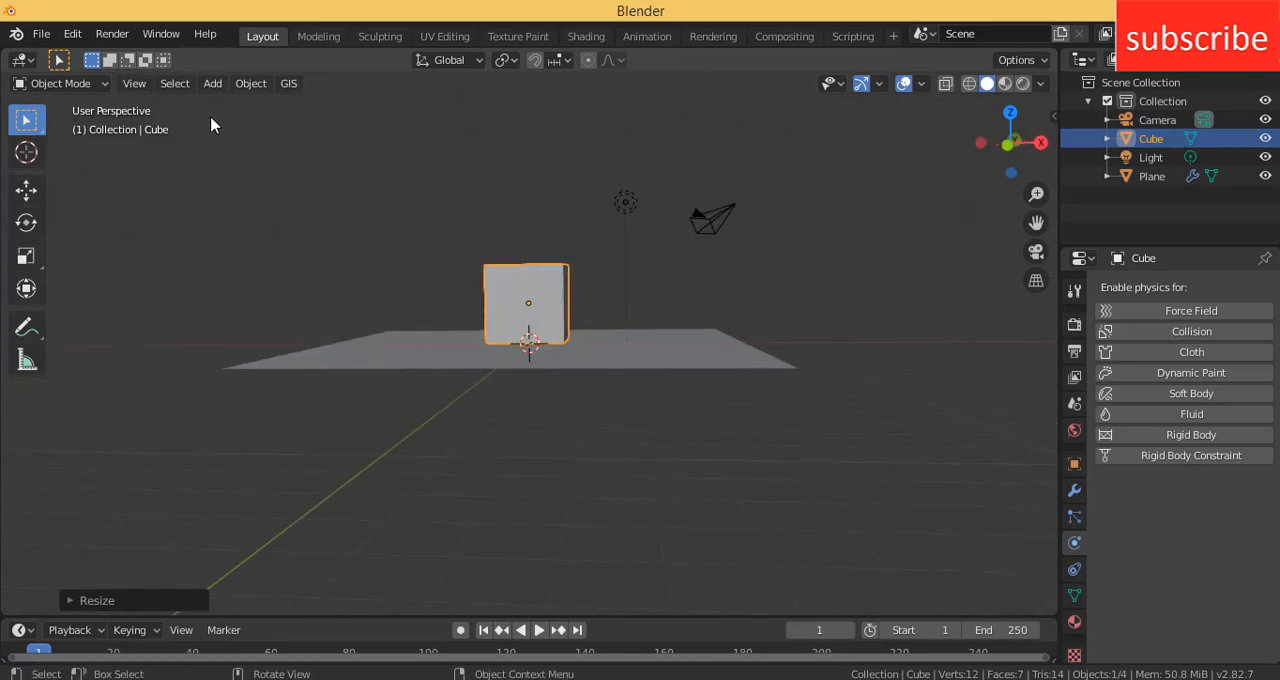
click(88, 86)
click(63, 126)
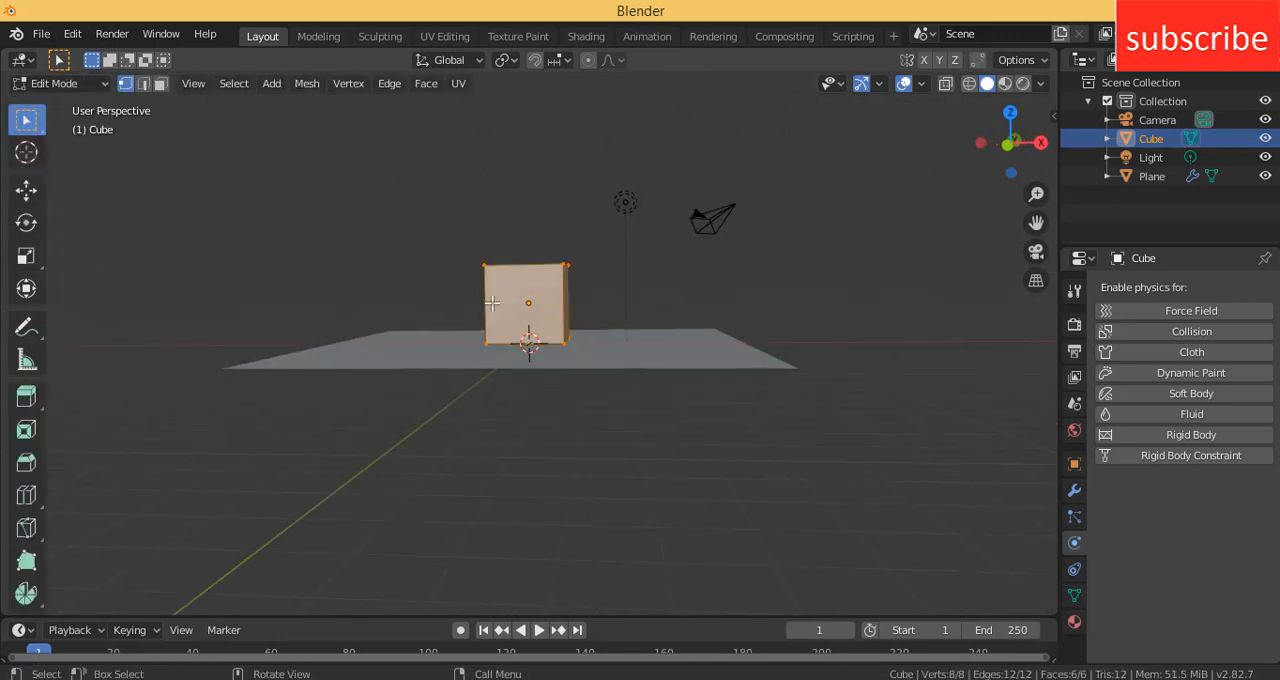
middle_drag(492, 304, 462, 336)
click(160, 84)
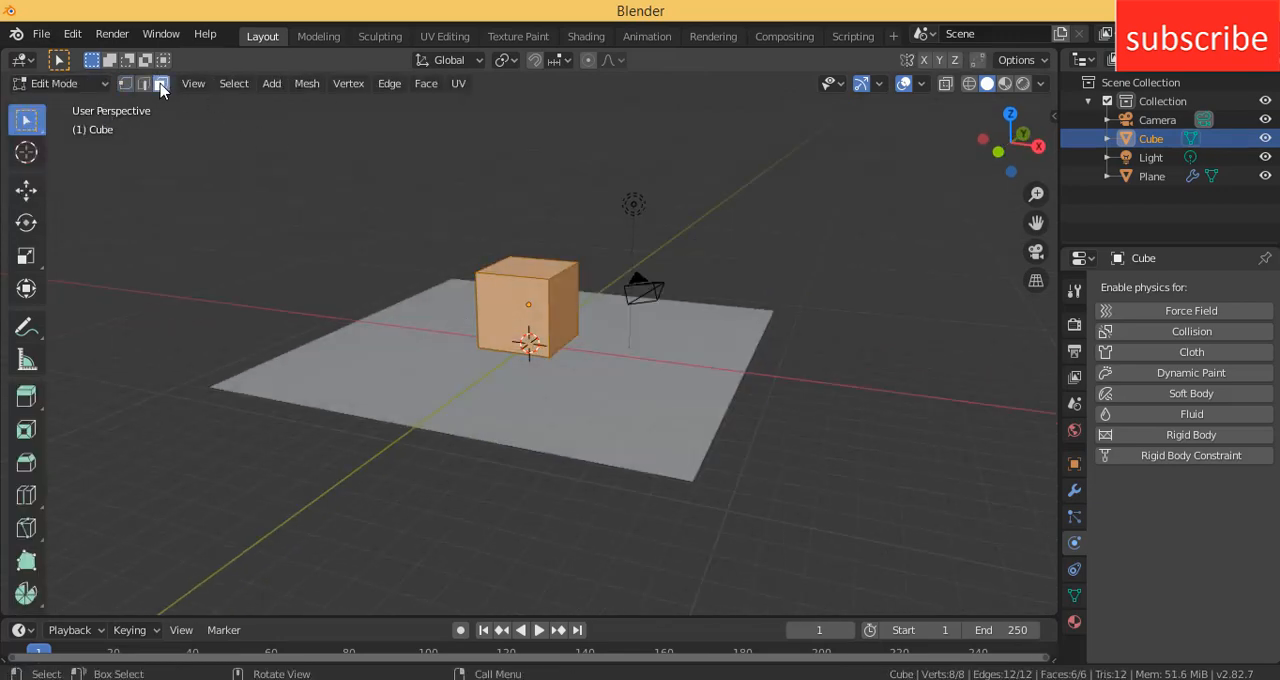
click(491, 295)
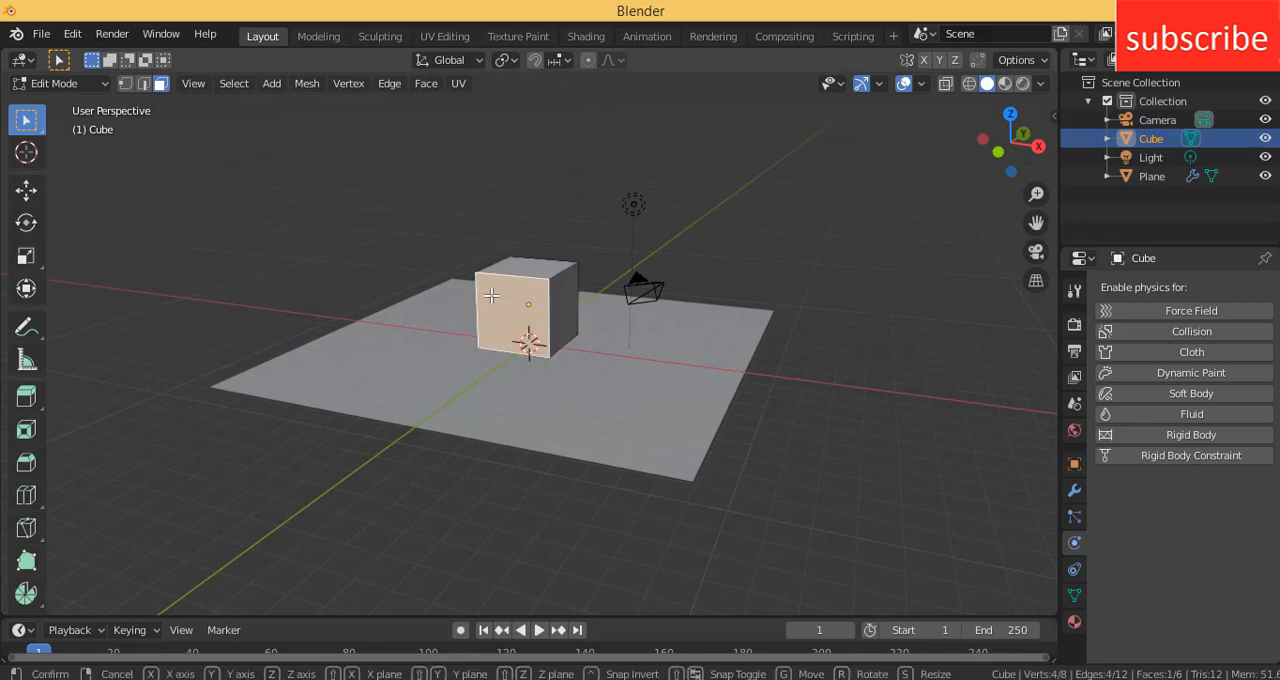
key(g)
key(y)
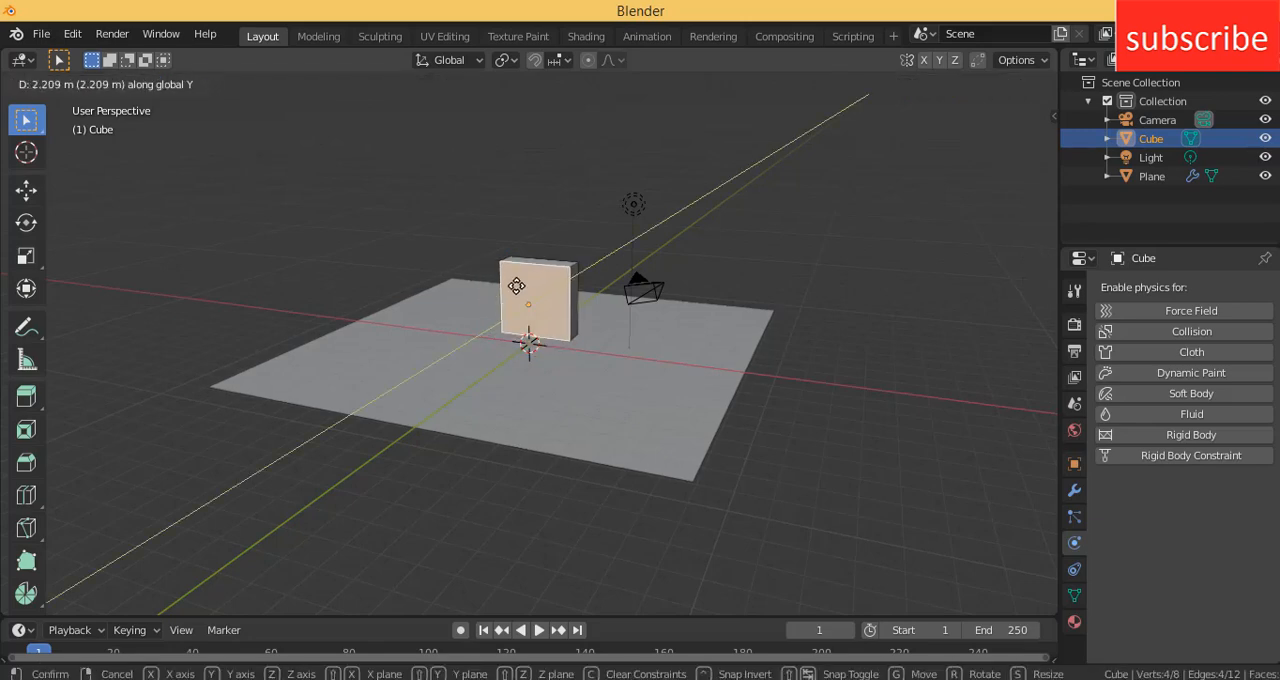
click(516, 286)
- Move the selected slab face slightly further along Y to make the slab thinner
middle_drag(406, 260, 549, 289)
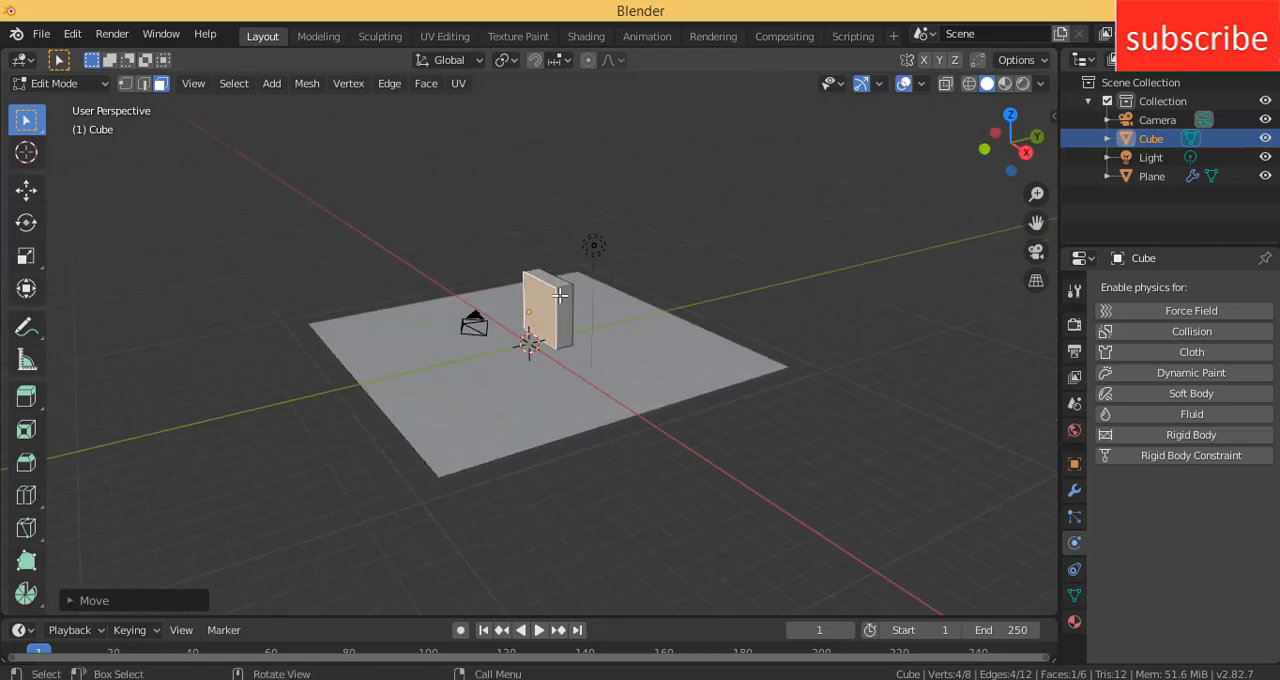
key(g)
key(y)
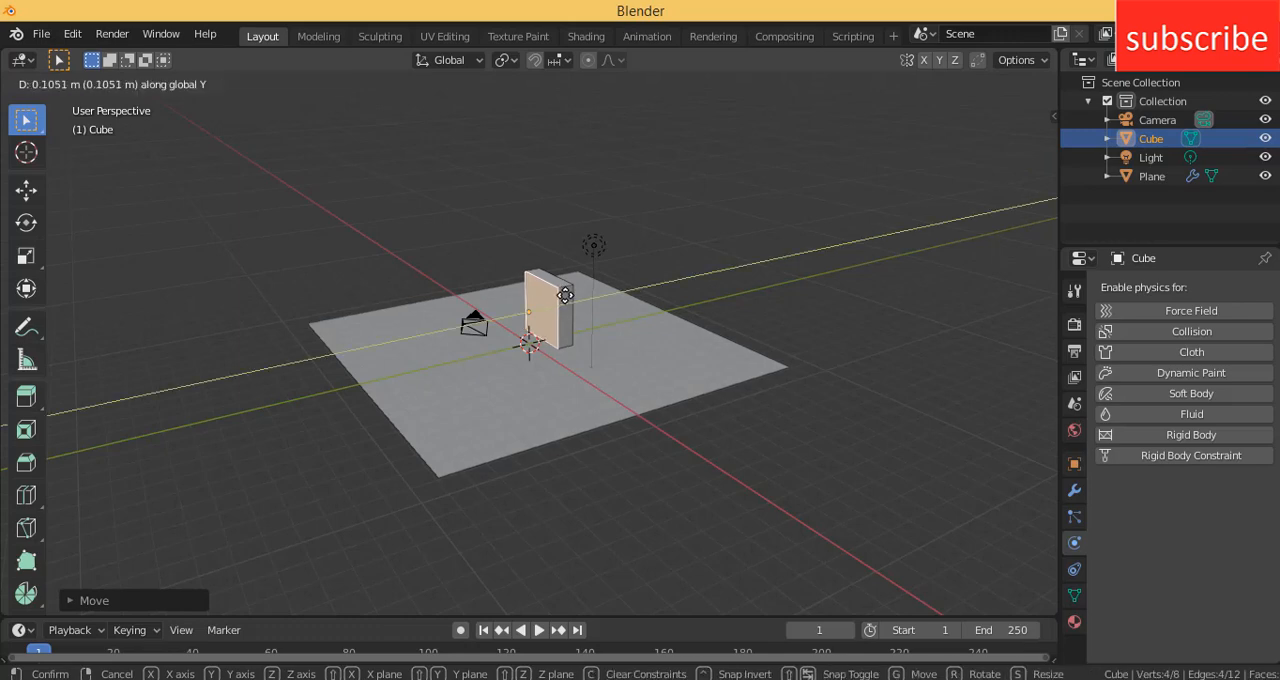
click(565, 295)
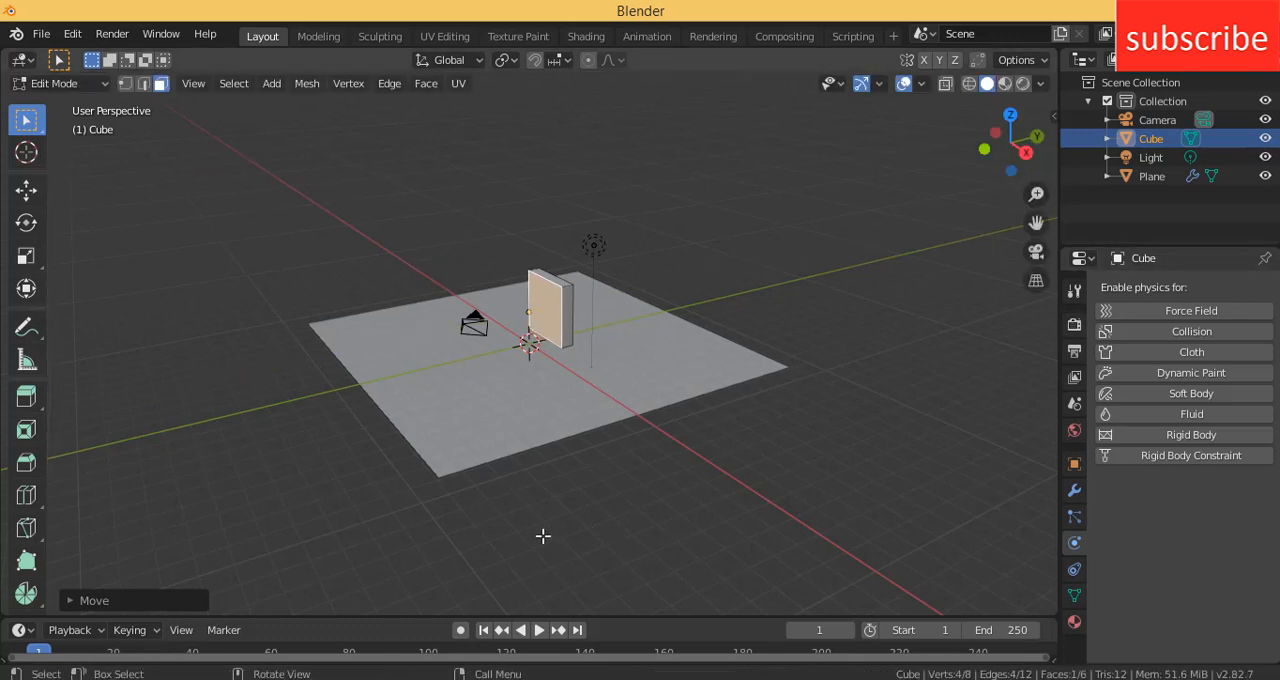
- Enable Collision and Rigid Body physics on the slab
click(1190, 335)
click(1188, 434)
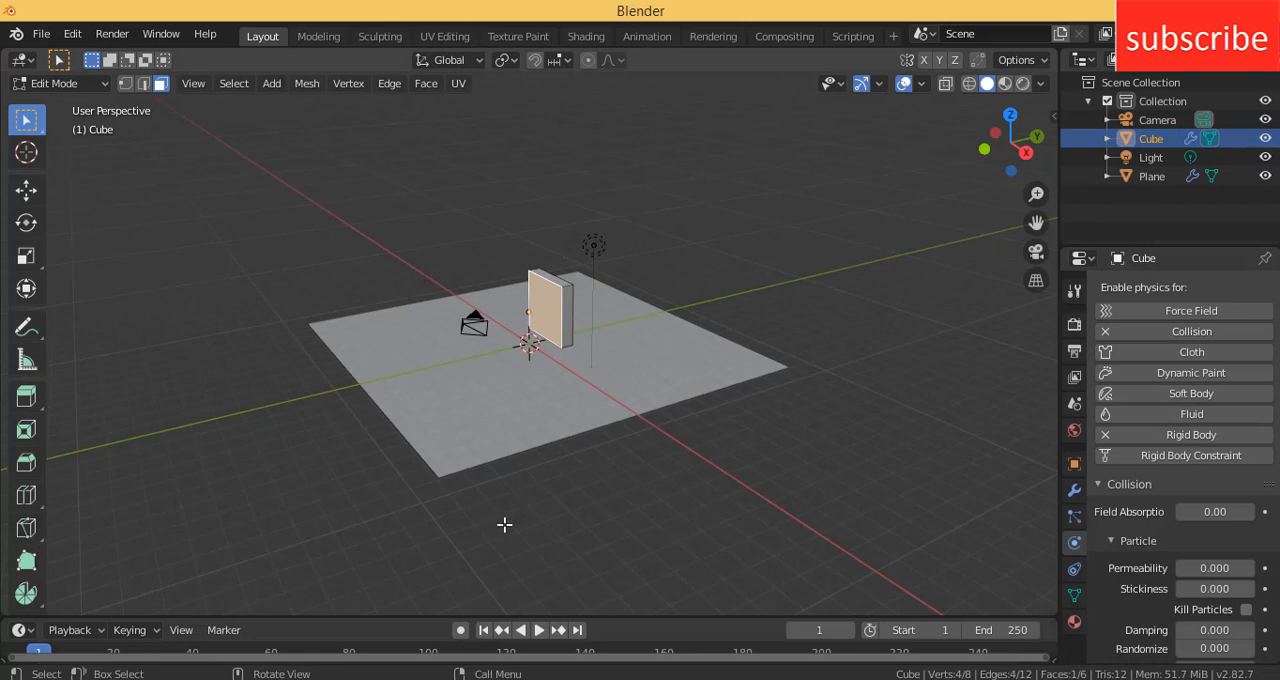
- Enlarge the timeline area, play and stop the simulation, and examine how the slab rests on the plane
drag(603, 615, 620, 511)
click(538, 524)
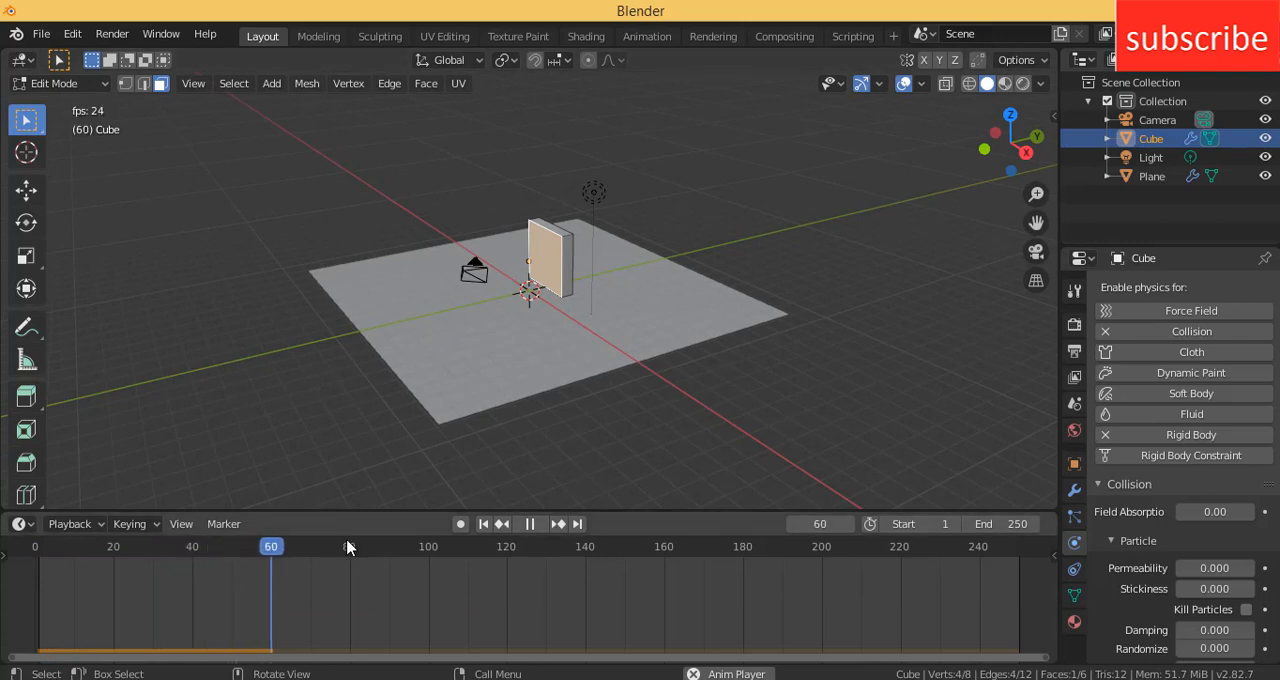
click(532, 524)
middle_drag(600, 203, 536, 197)
scroll(545, 264, up, 4)
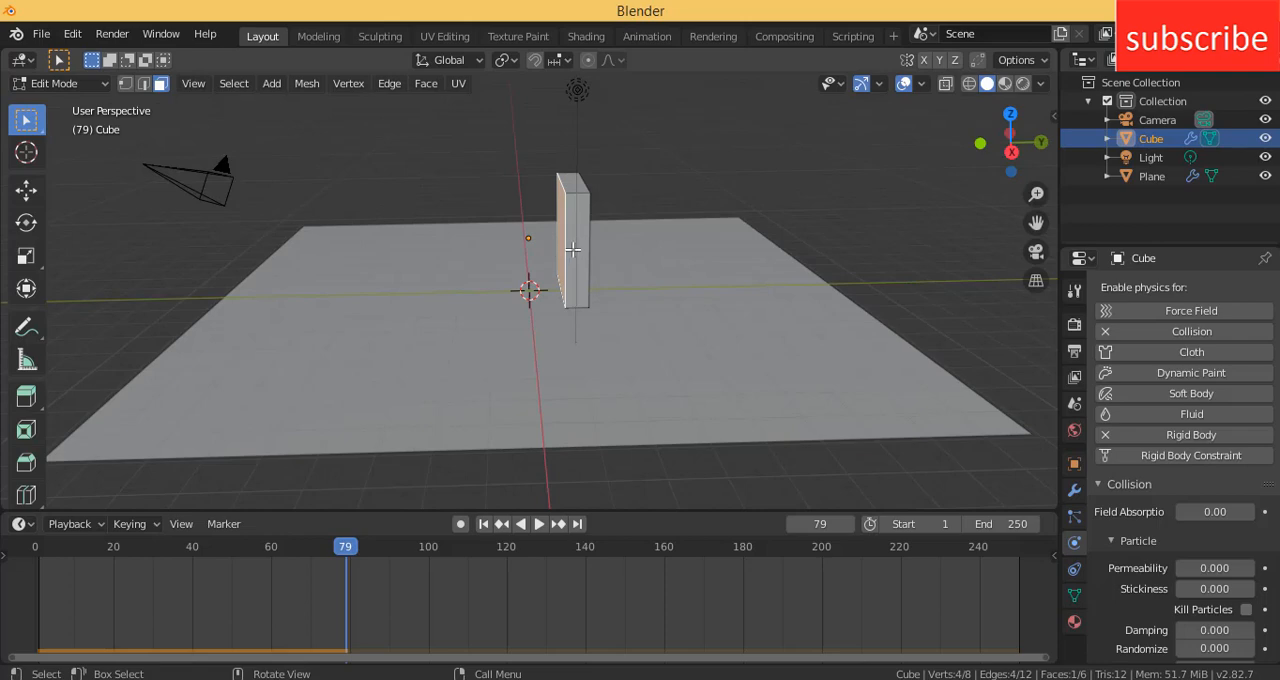
- Rewind the timeline to frame 0, replay the simulation, and return to frame 0
click(94, 84)
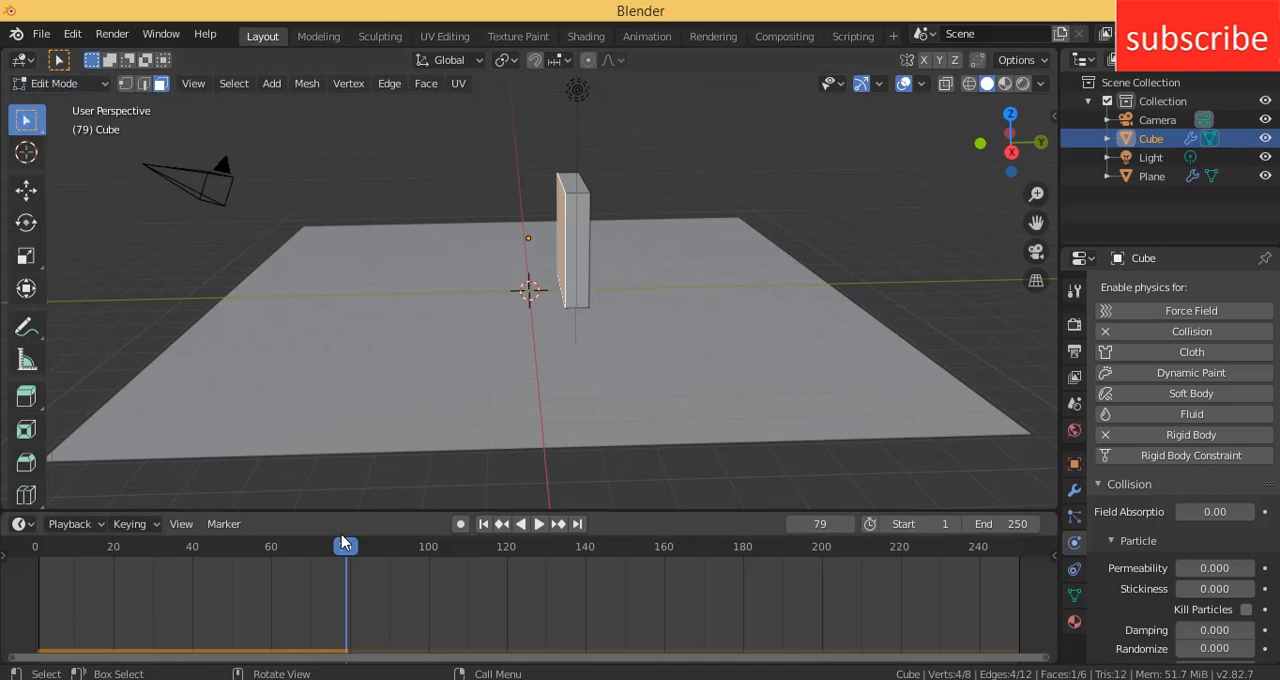
drag(345, 546, 3, 543)
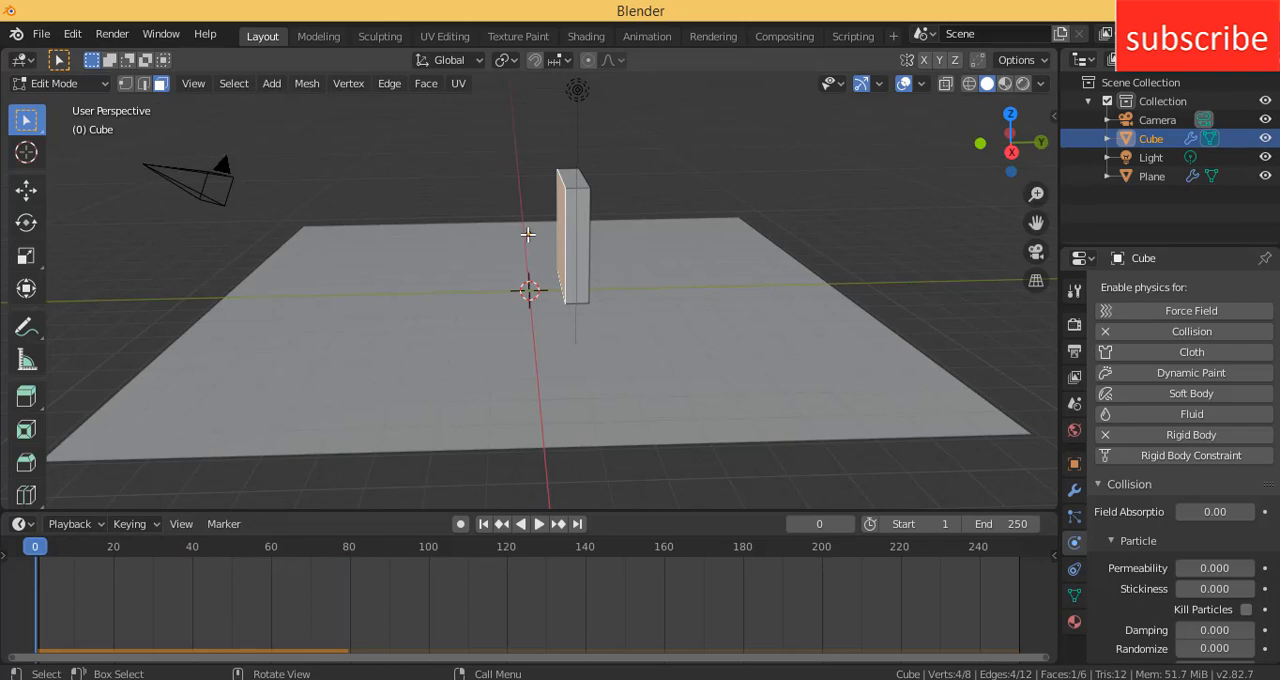
click(539, 523)
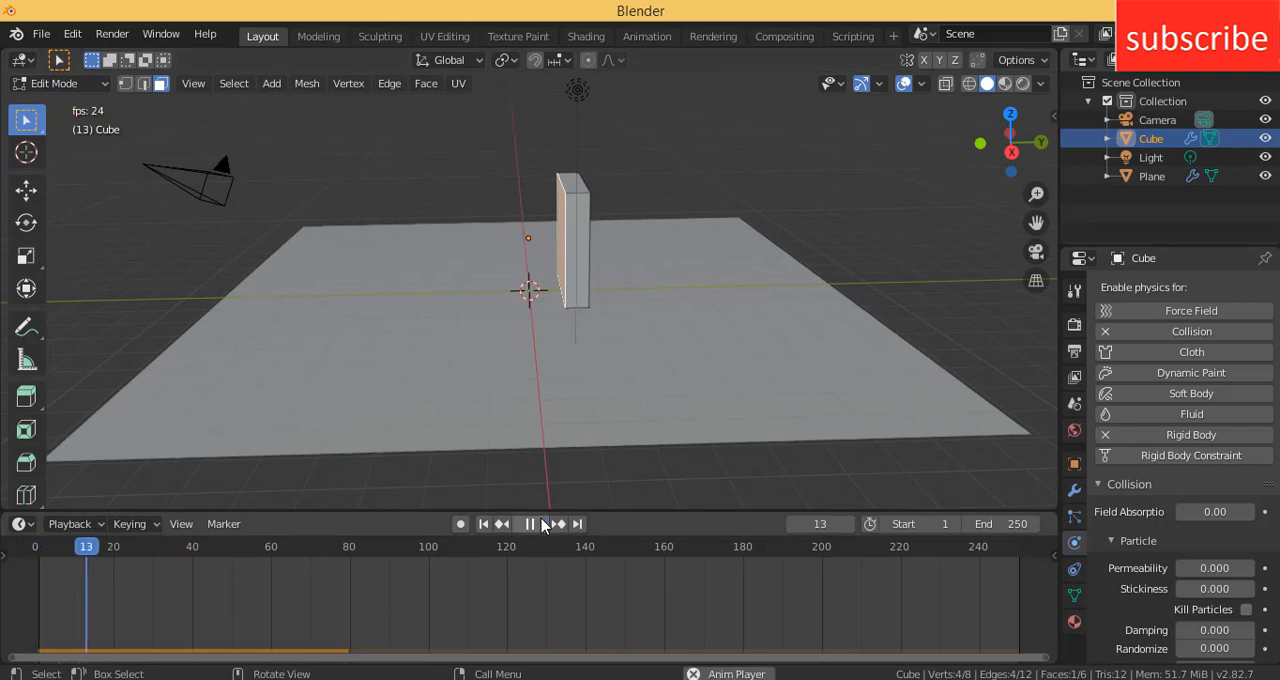
drag(127, 548, 28, 546)
- Return to Object Mode and set the slab's origin to its geometry
click(45, 83)
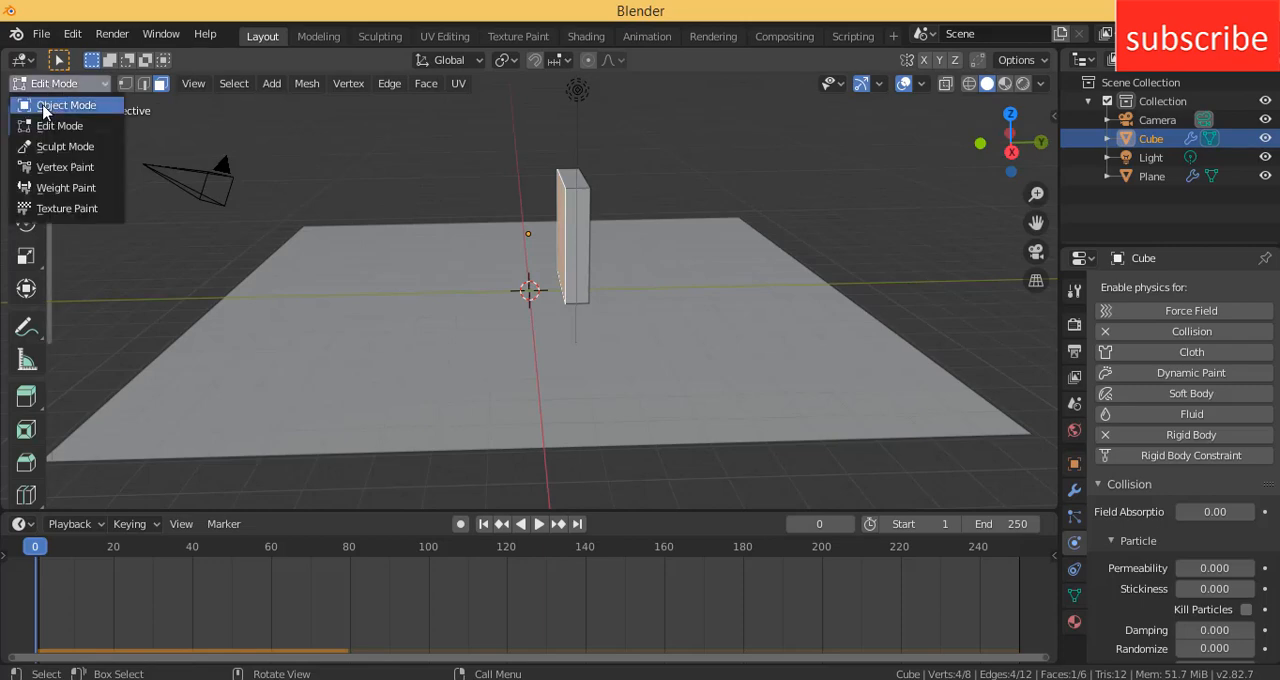
click(43, 106)
click(251, 83)
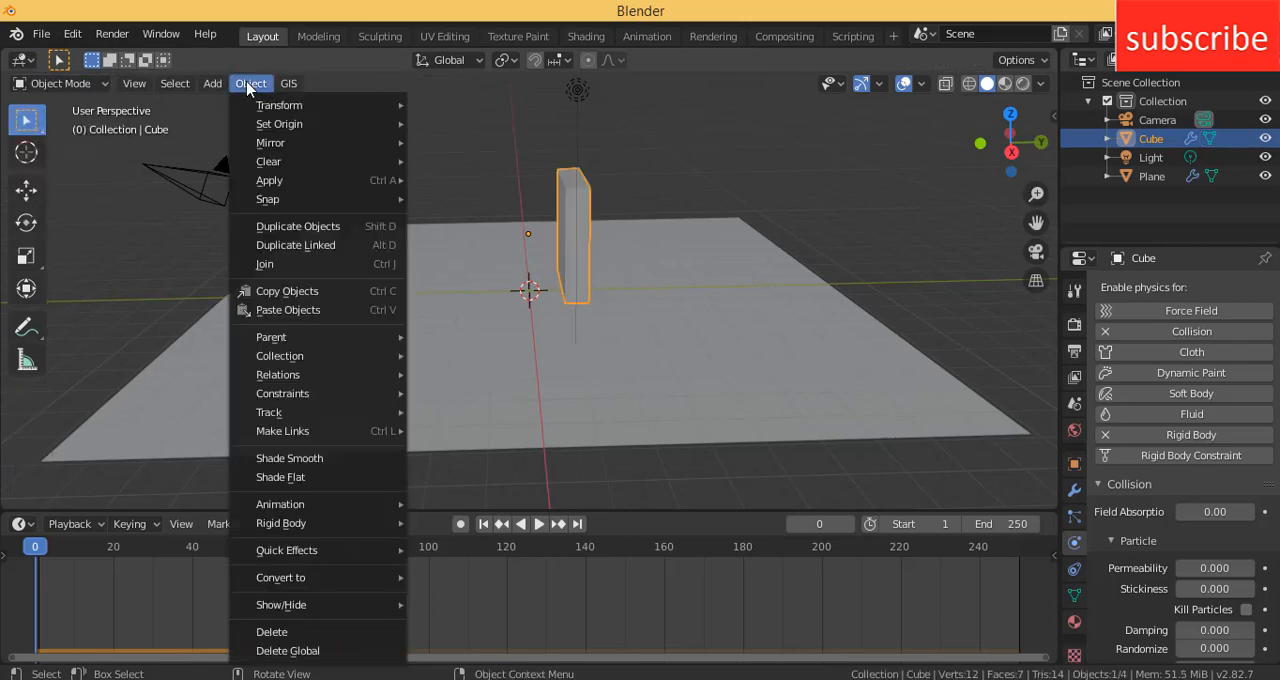
mouse_move(257, 124)
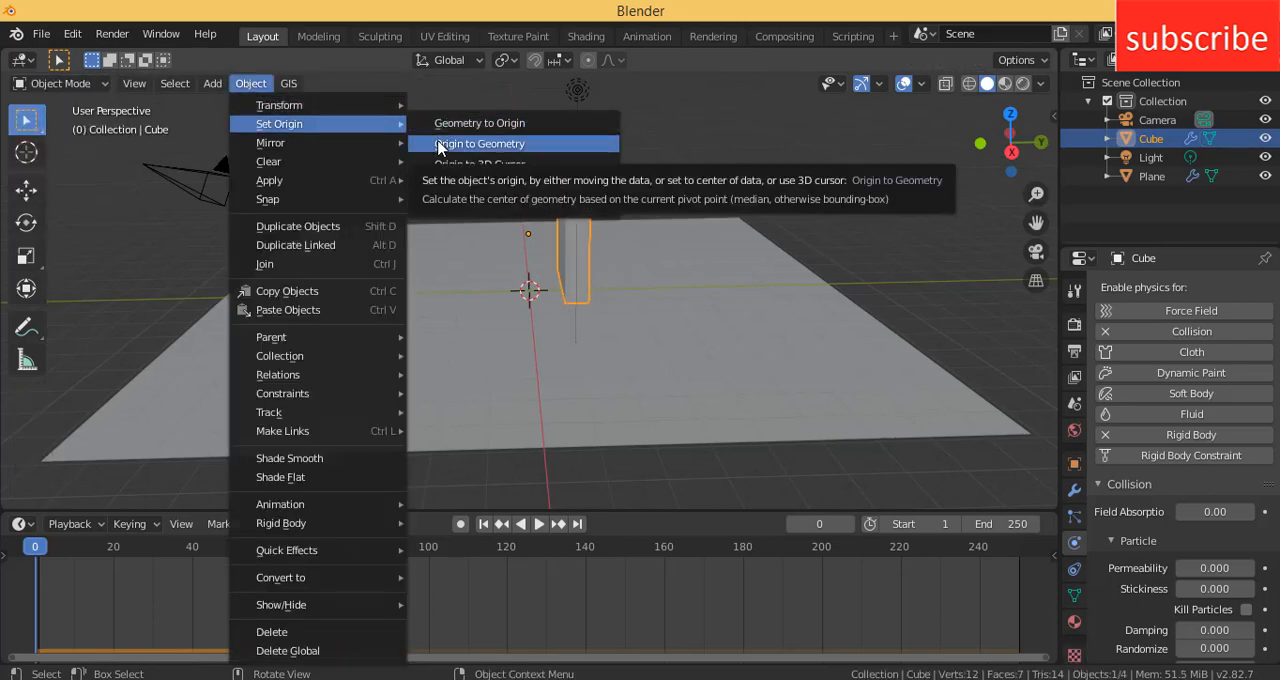
click(479, 143)
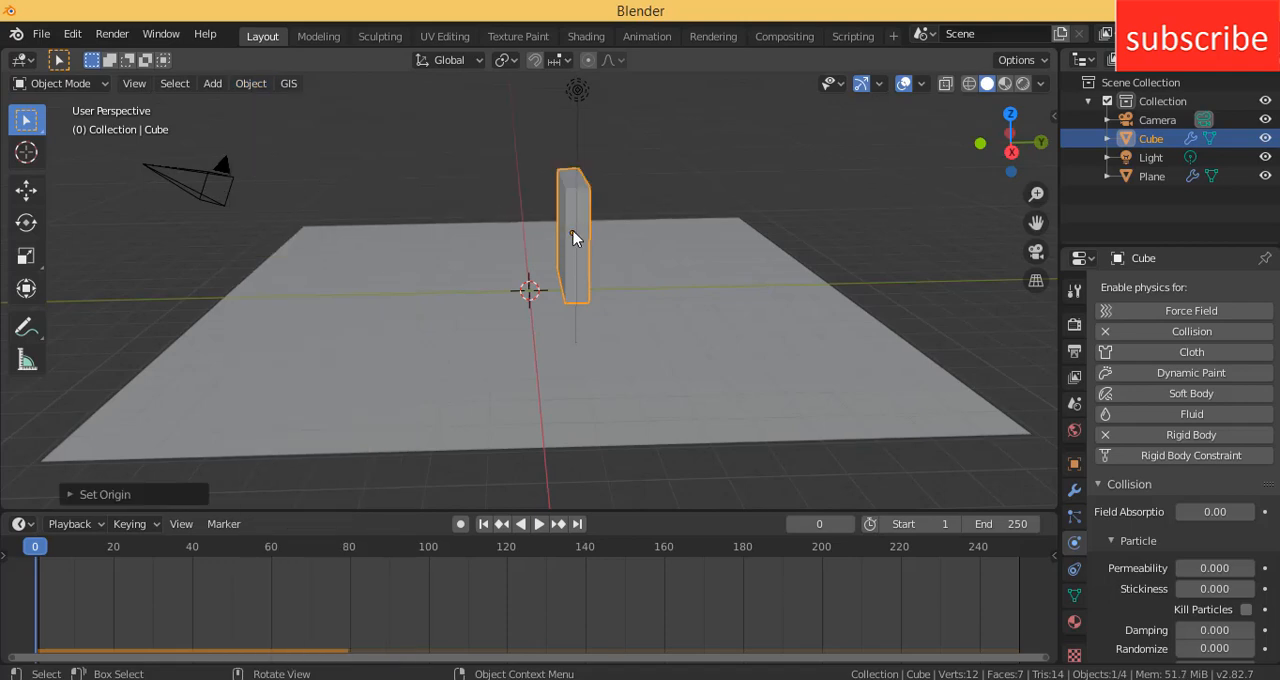
- Move the slab along the Y axis to the edge of the ground plane
key(g)
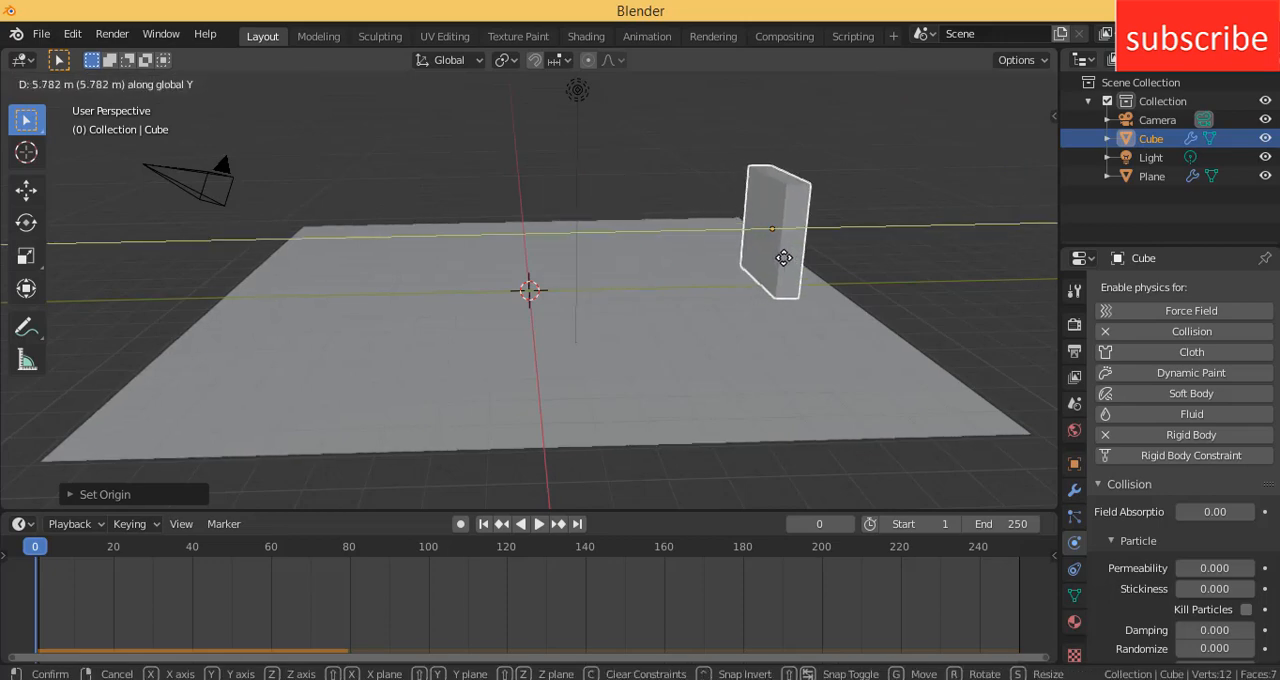
click(808, 232)
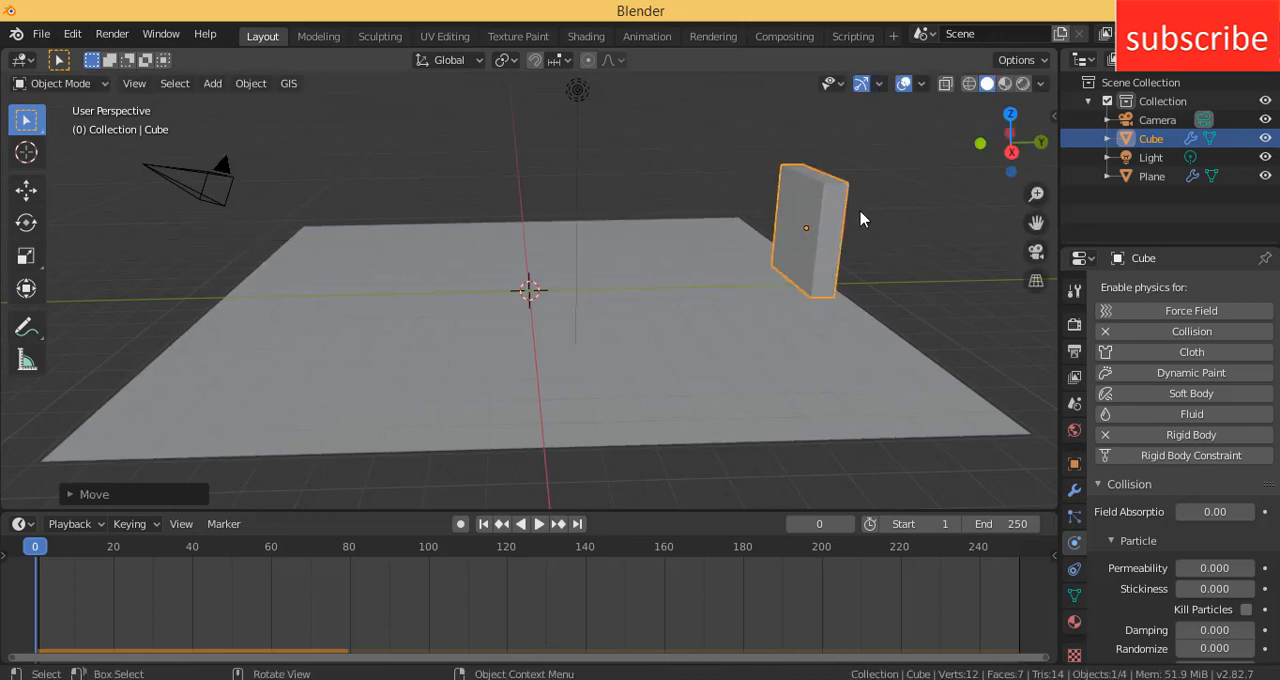
- Lower the slab along the Z axis in the right orthographic view so its base meets the ground line
key(KP_3)
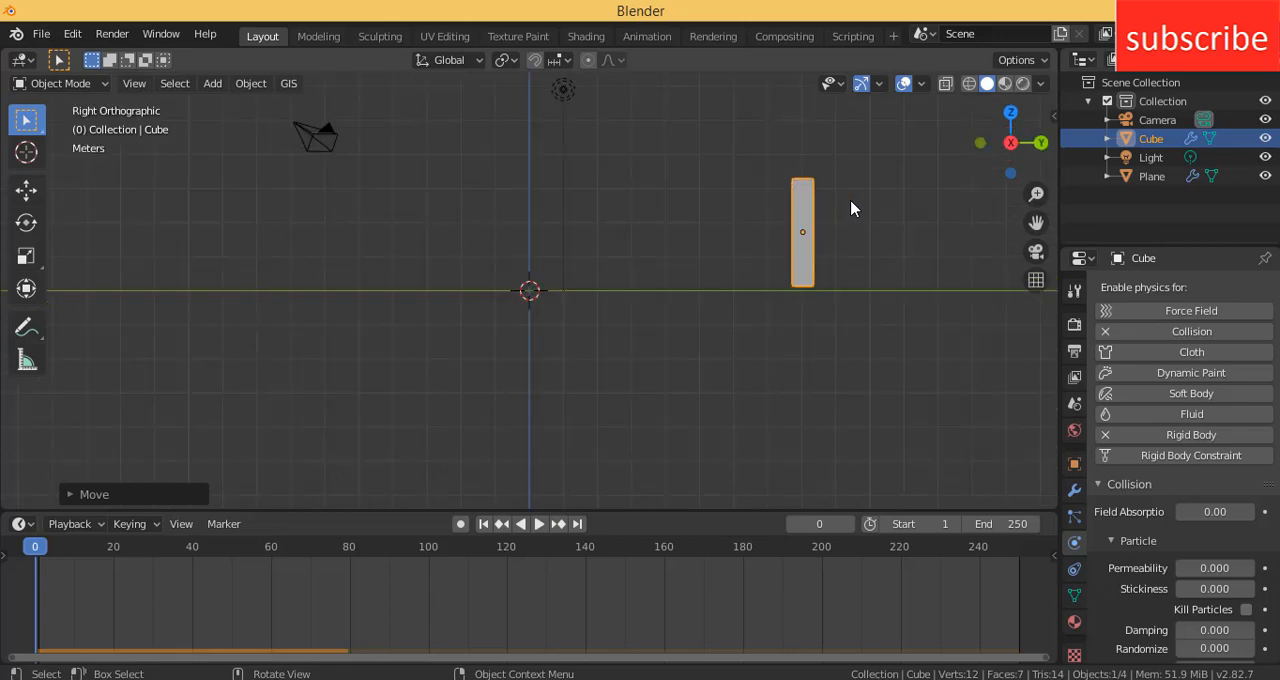
key(g)
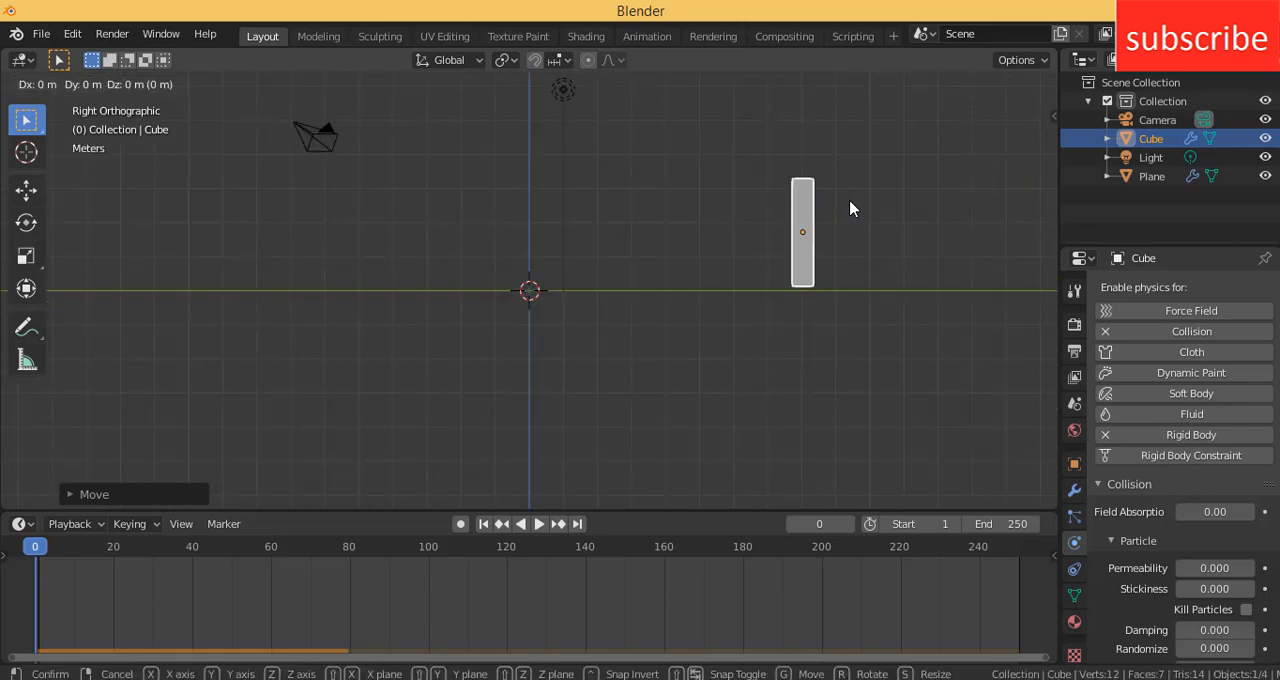
key(z)
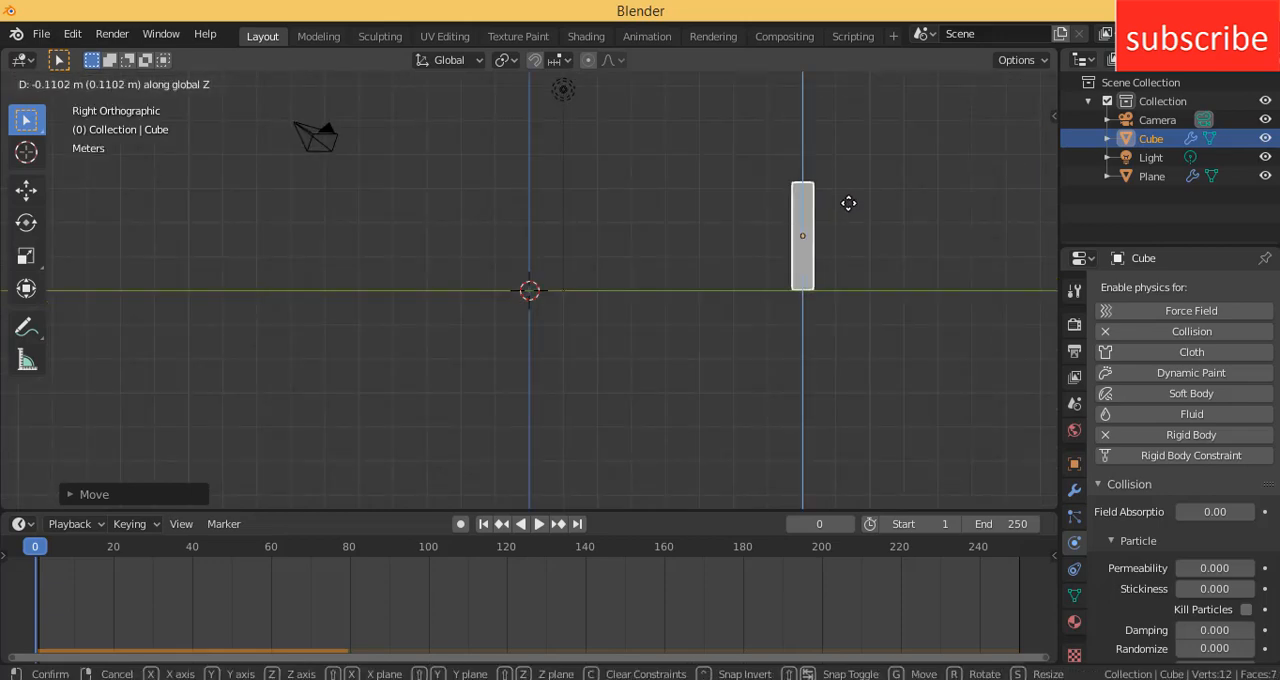
click(848, 203)
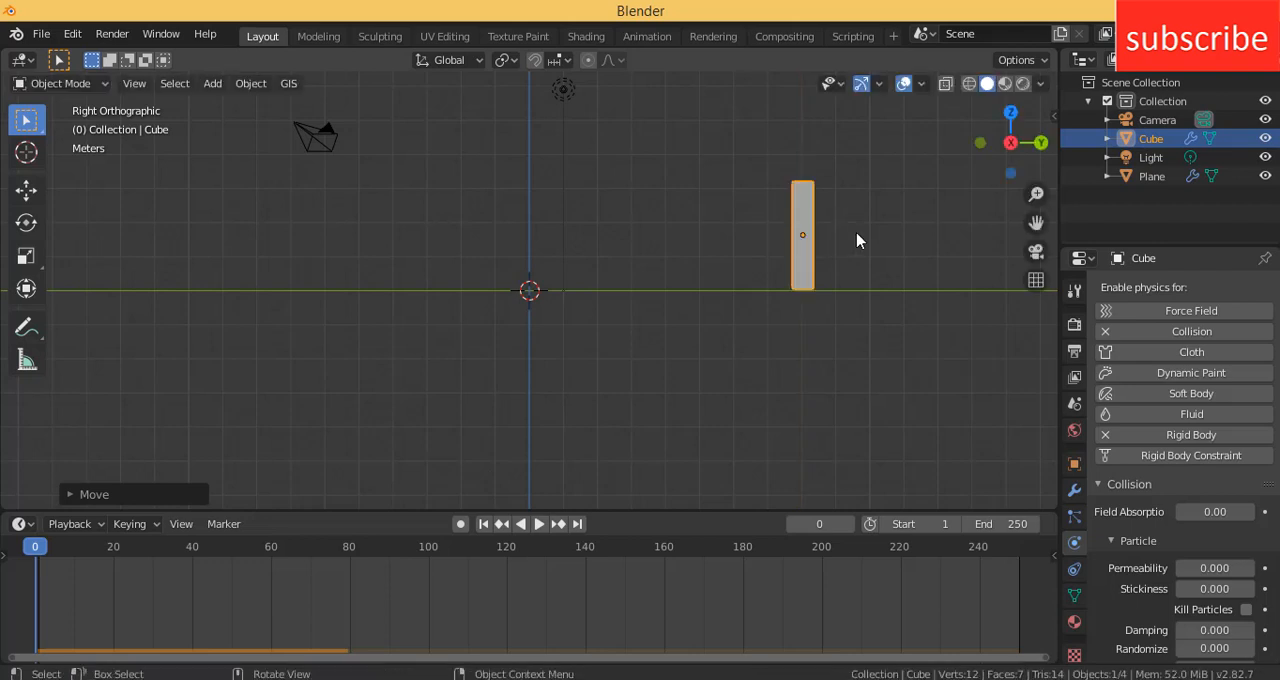
click(857, 240)
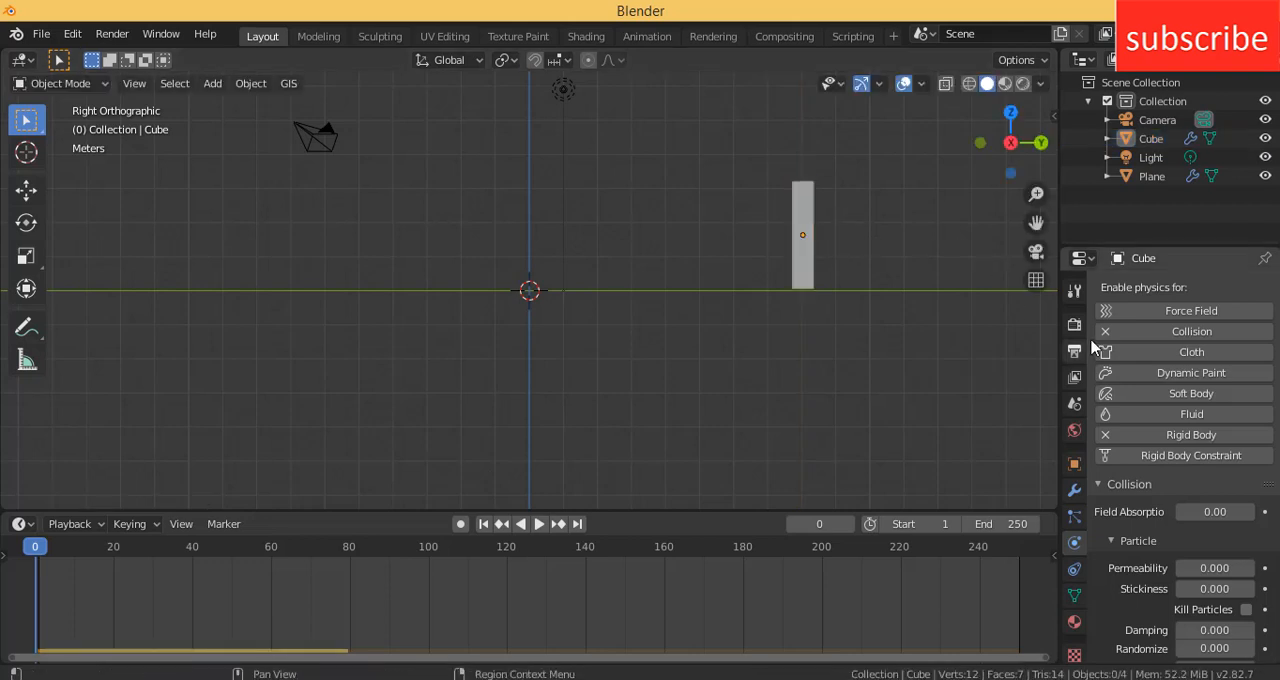
- Add an Array modifier to the slab and try out different relative X, Y and Z offsets
click(1073, 492)
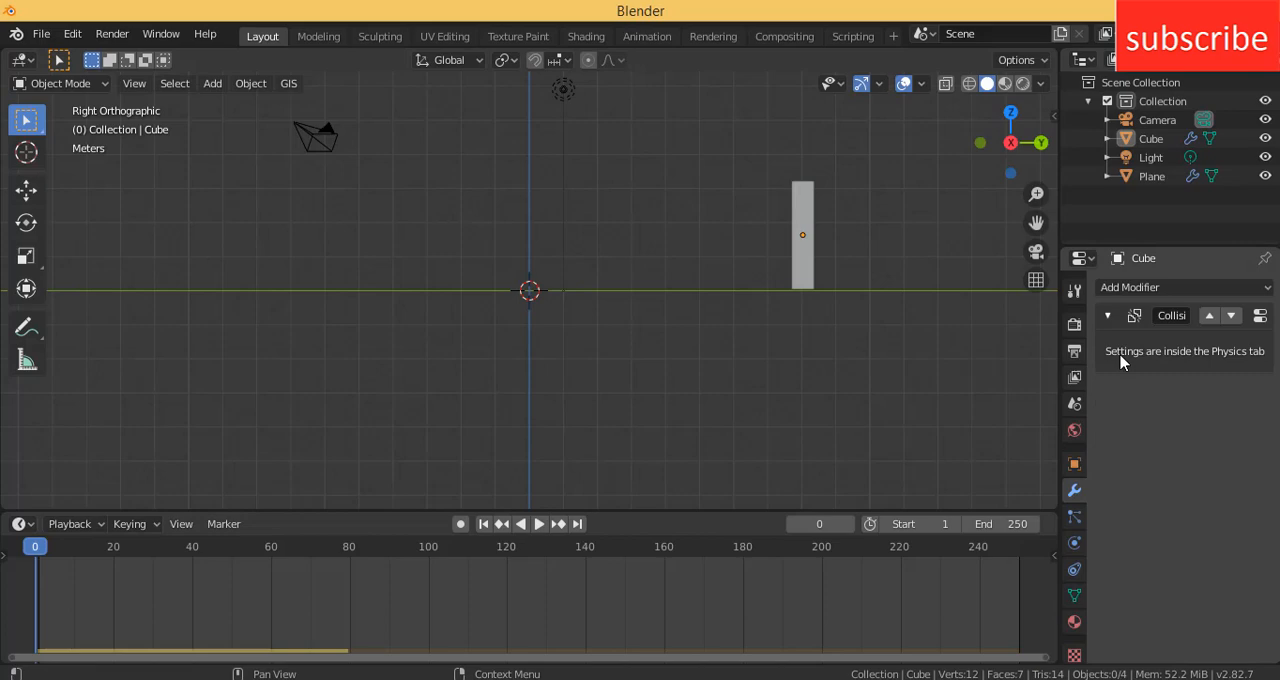
click(1131, 287)
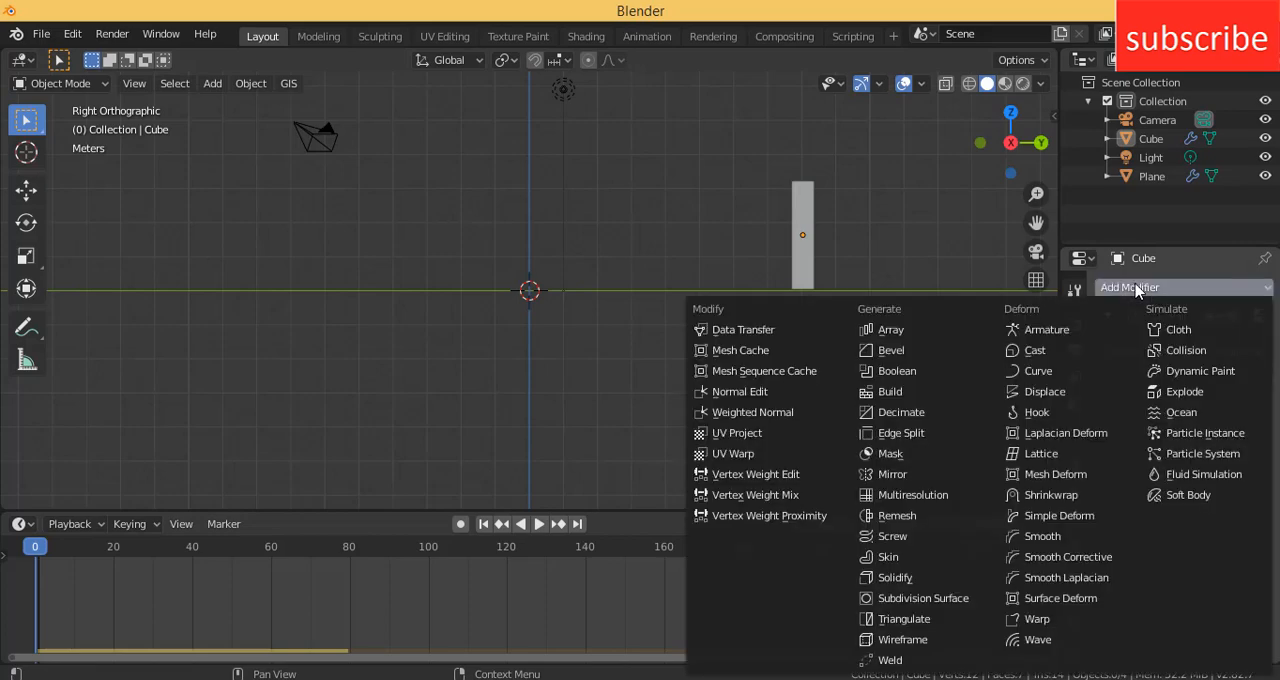
click(945, 332)
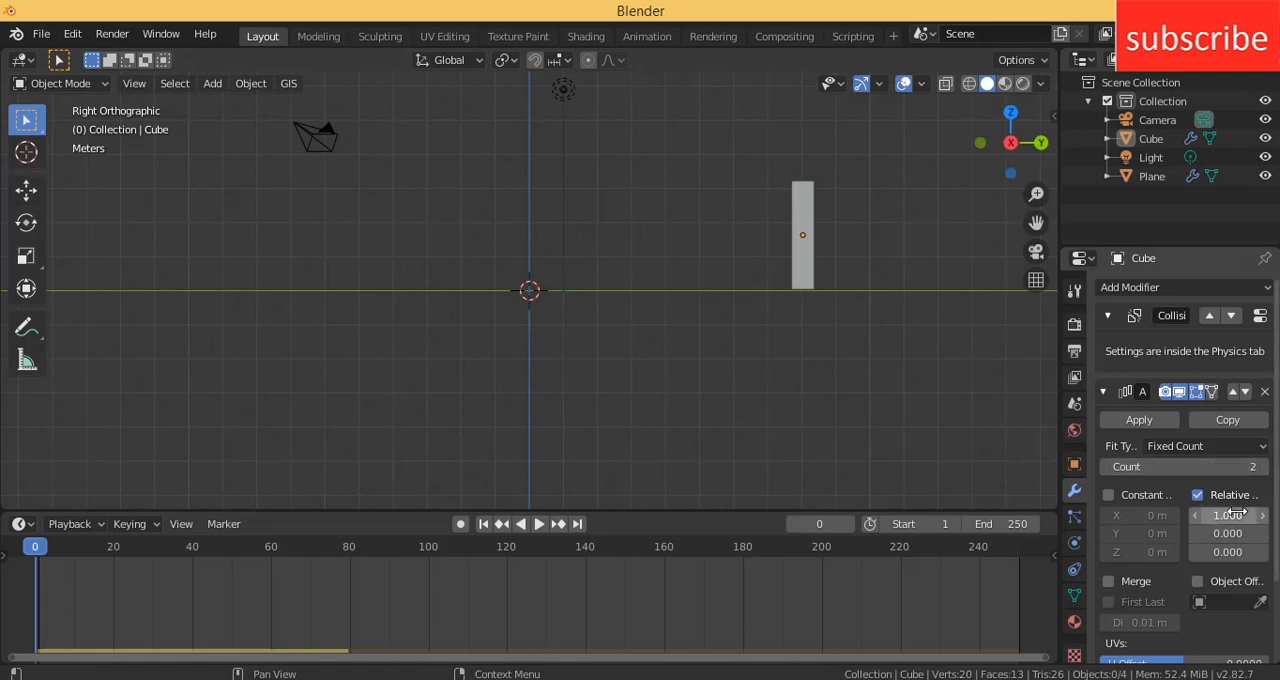
middle_drag(883, 183, 897, 280)
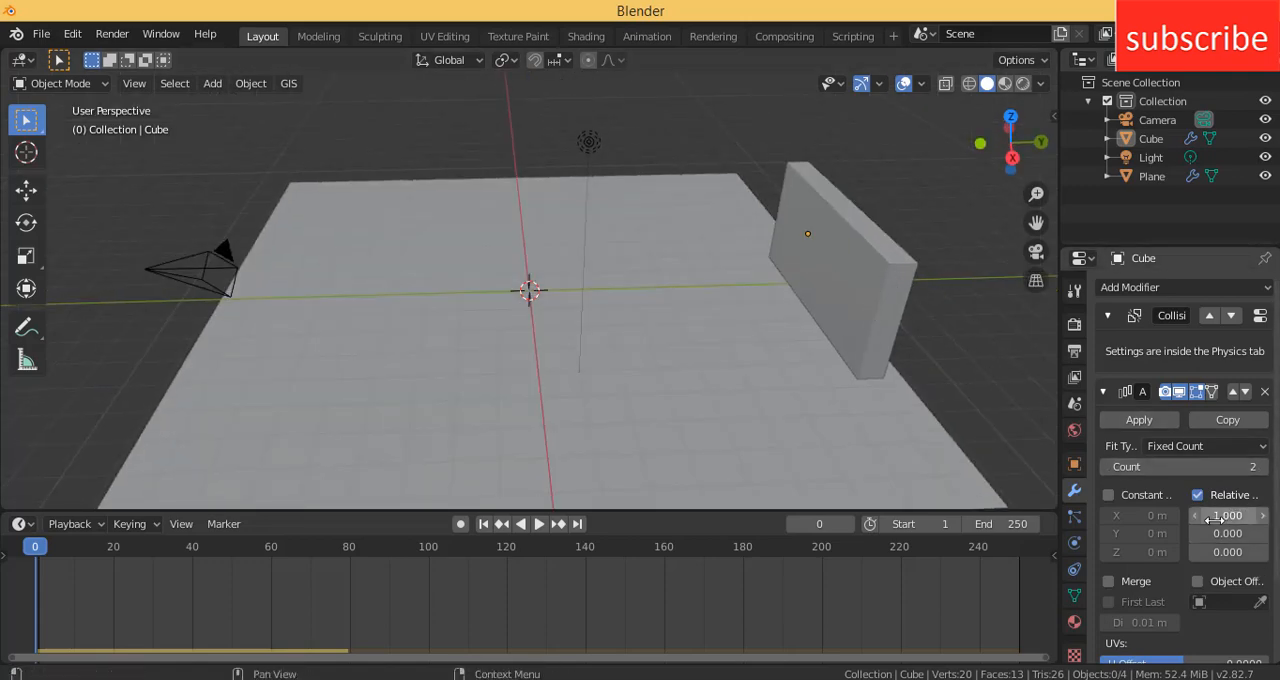
drag(1228, 516, 1200, 552)
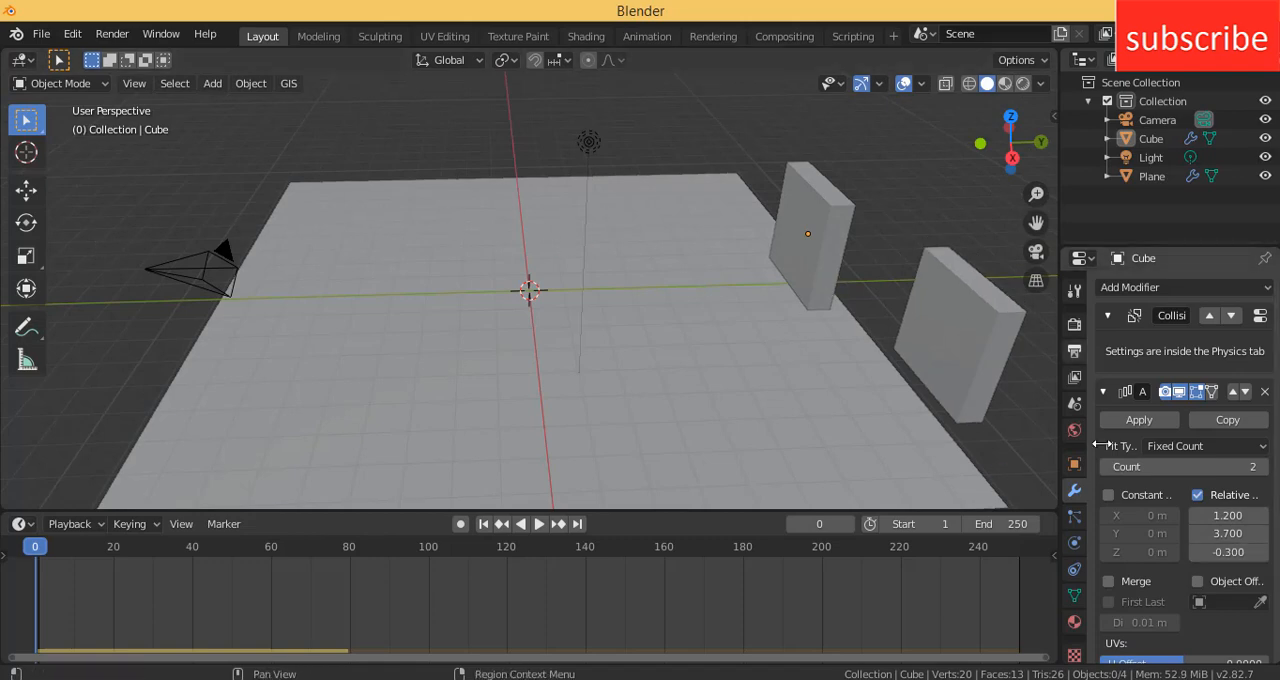
- Set the array's relative X and Z offsets to 0, leaving only the Y offset
click(1238, 516)
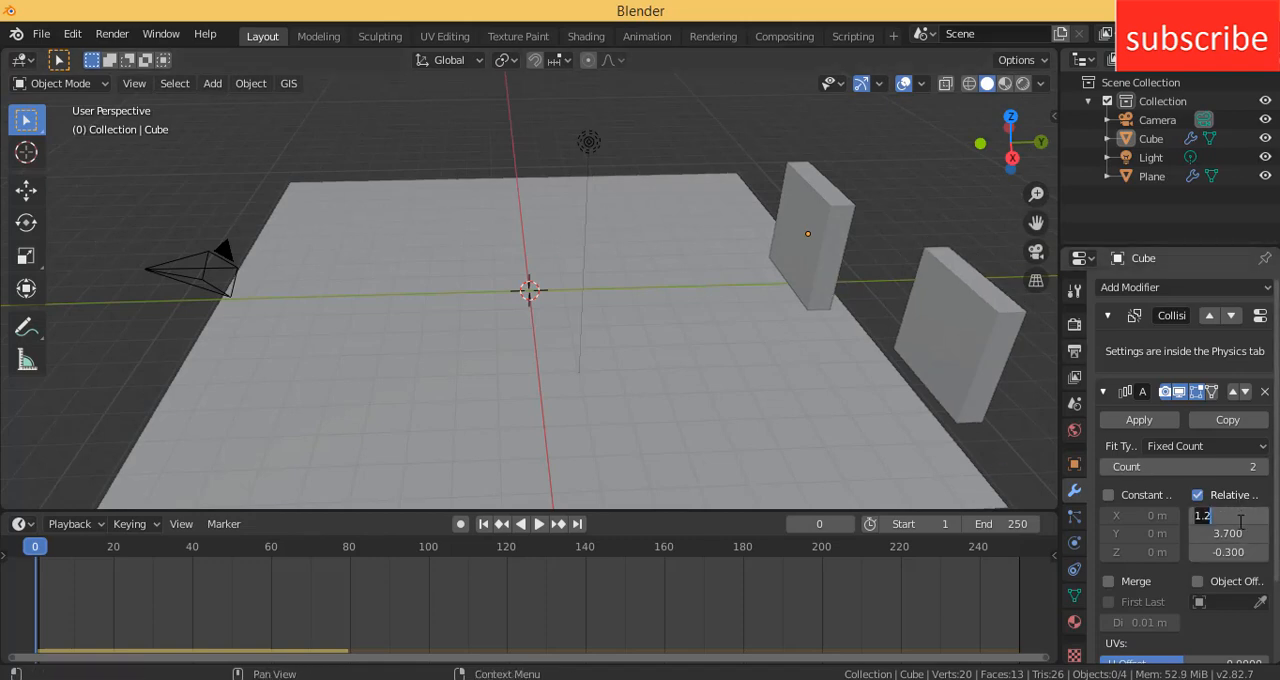
text(0)
key(Return)
click(1230, 551)
text(0)
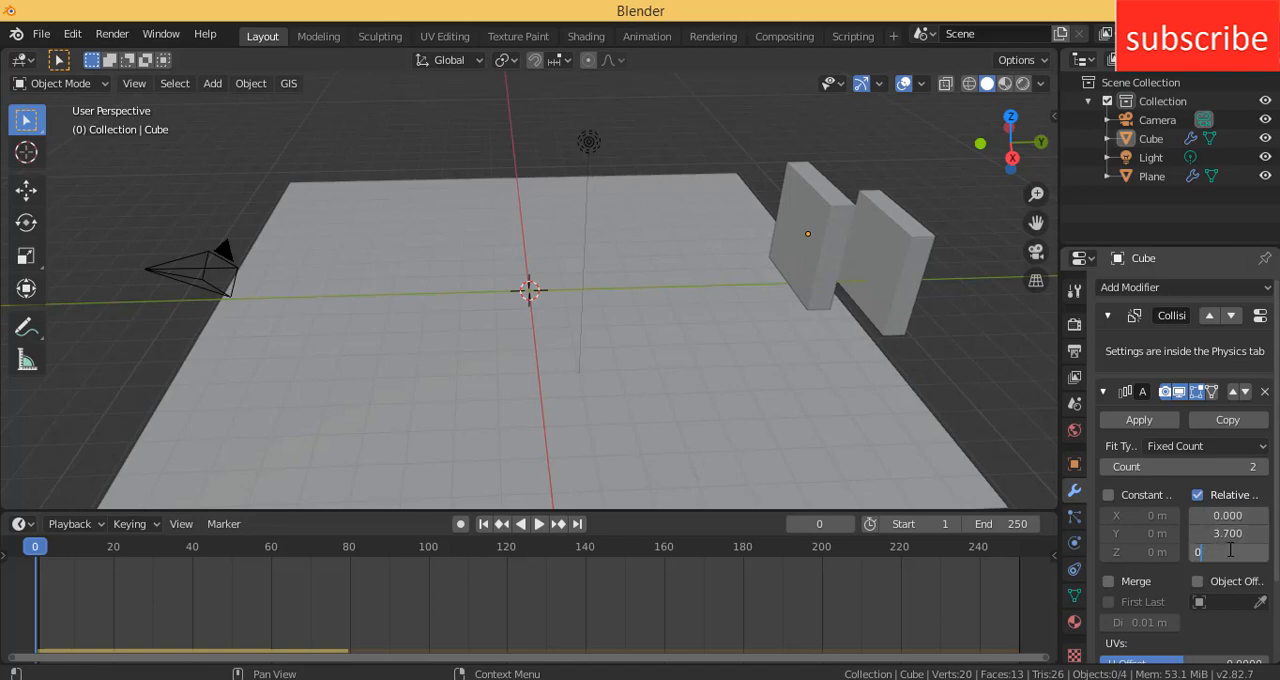
text(.0)
key(Return)
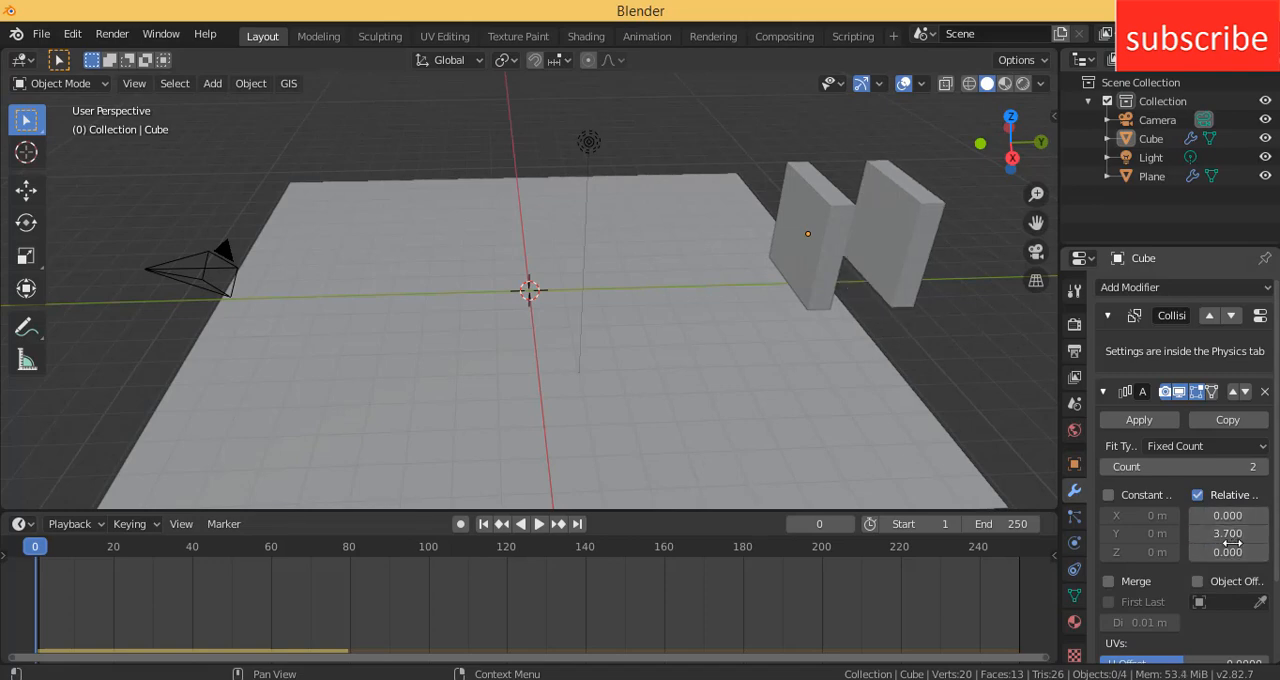
- Apply the array with a relative Y offset of -3 and a count of 8, forming a row across the plane
click(1228, 533)
text(2.9)
key(Return)
drag(1228, 533, 1164, 533)
drag(1180, 466, 1209, 466)
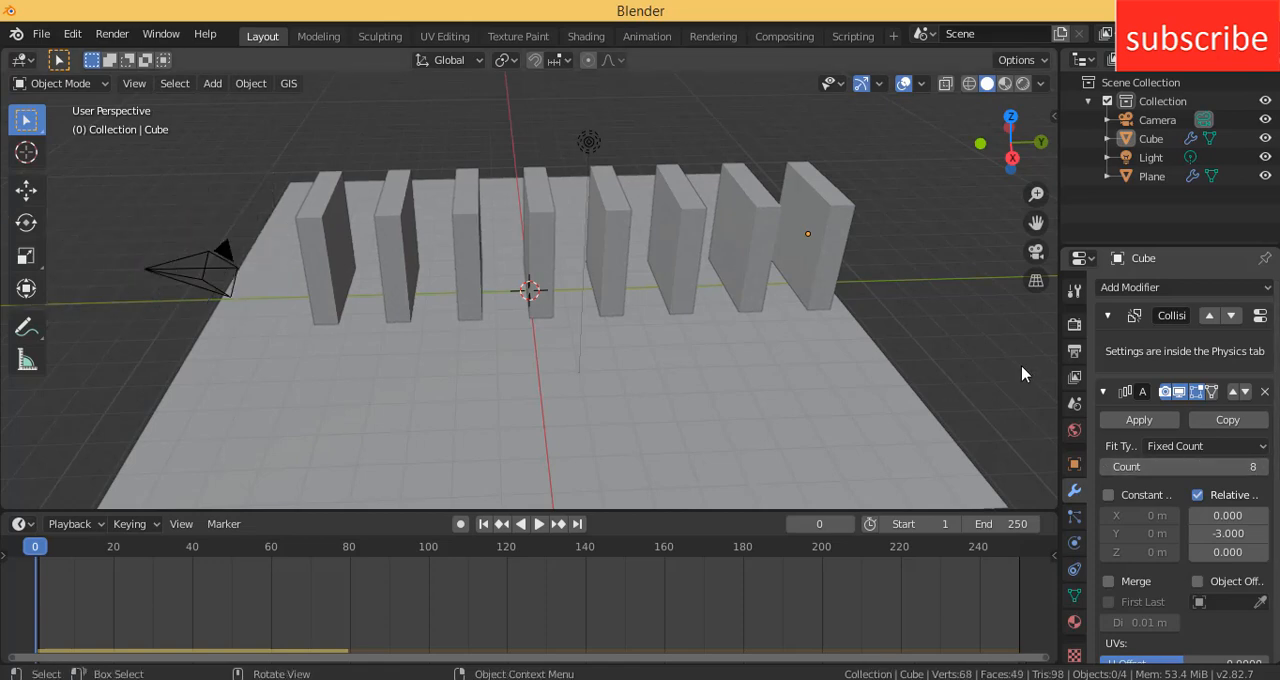
click(1138, 420)
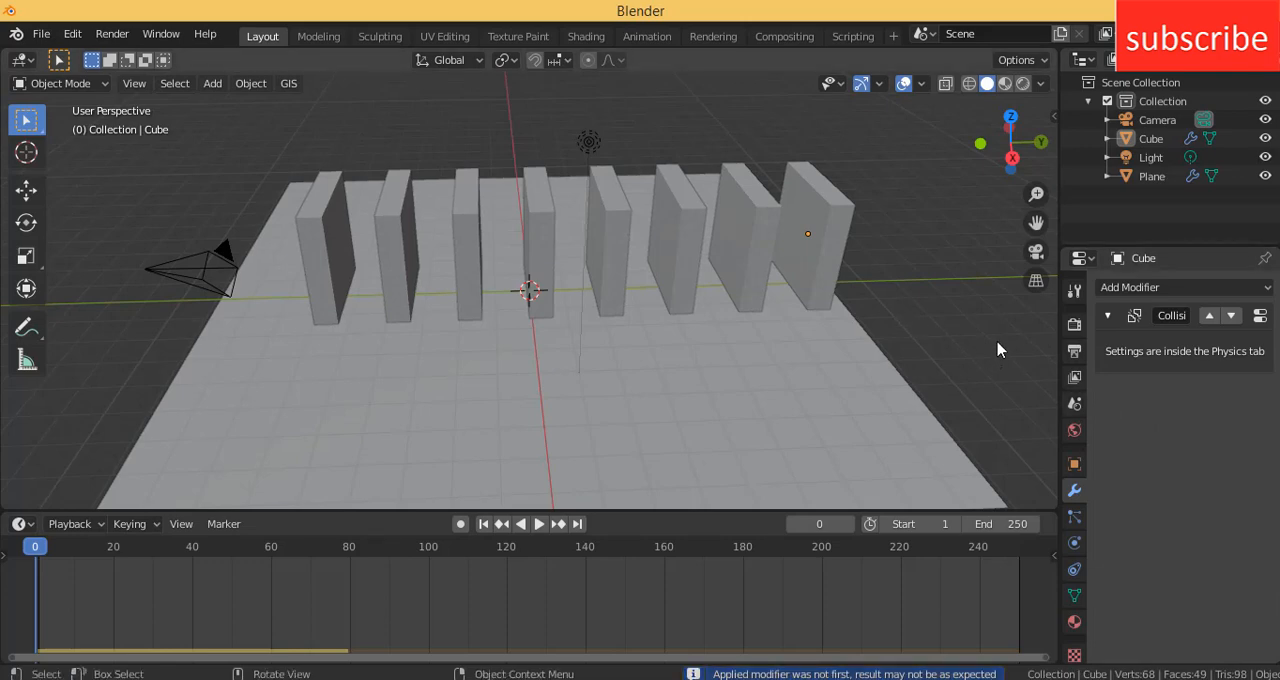
- Play the simulation of the slab row twice, stop it, and rewind the timeline to frame 0
click(534, 524)
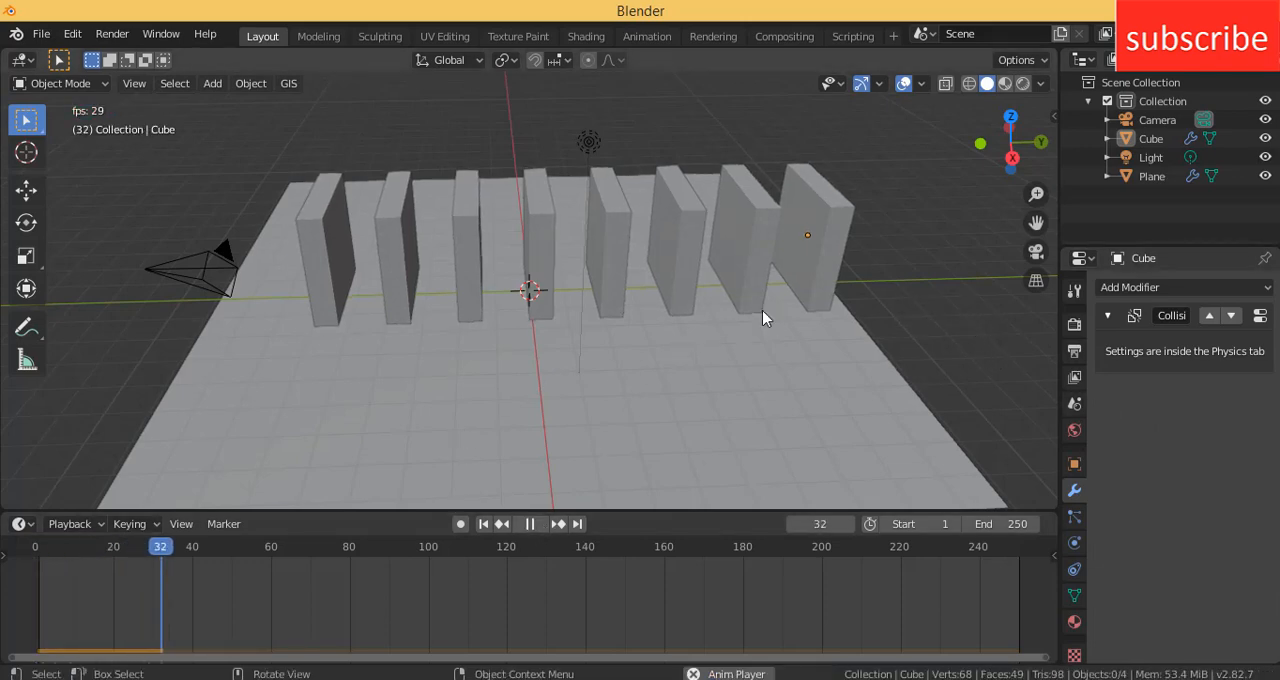
click(530, 524)
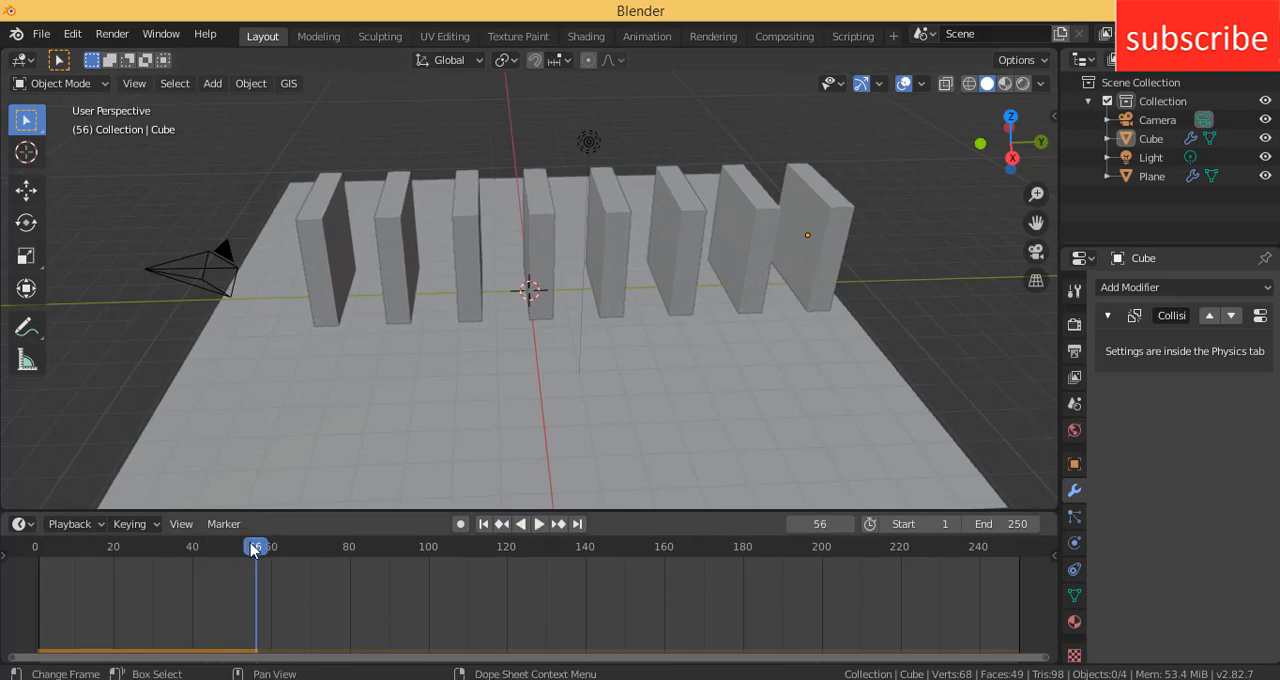
drag(255, 548, 14, 546)
click(539, 524)
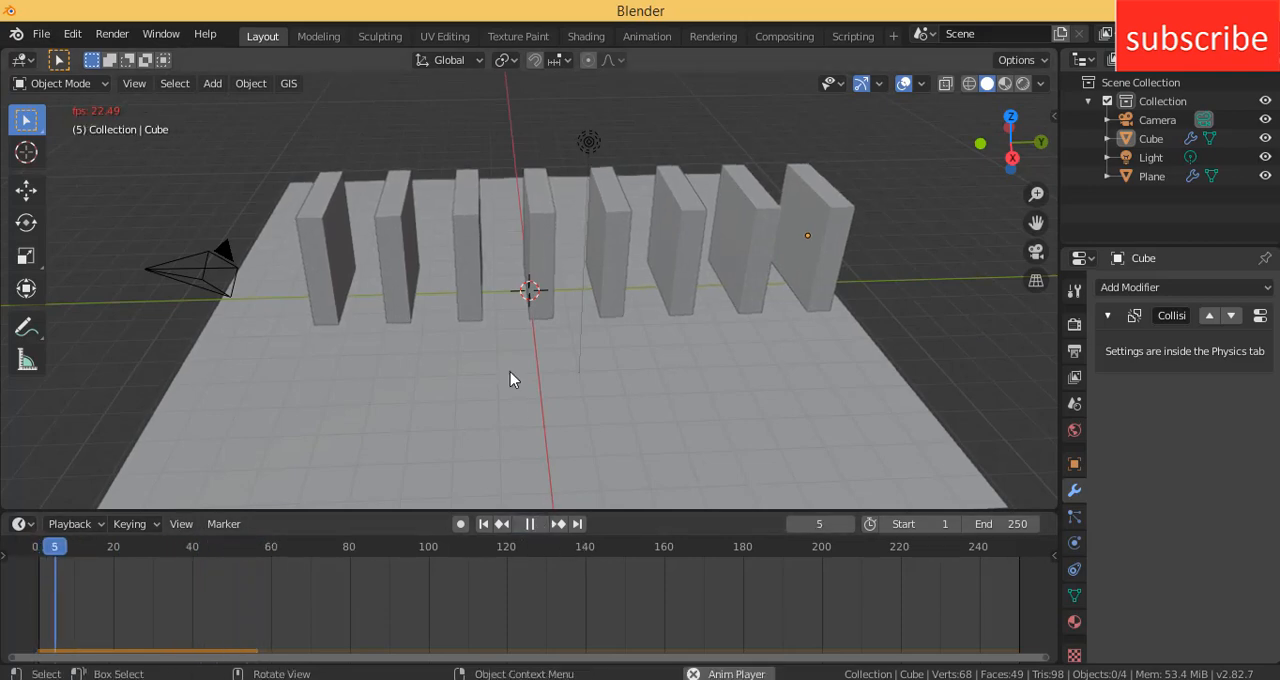
drag(200, 548, 36, 548)
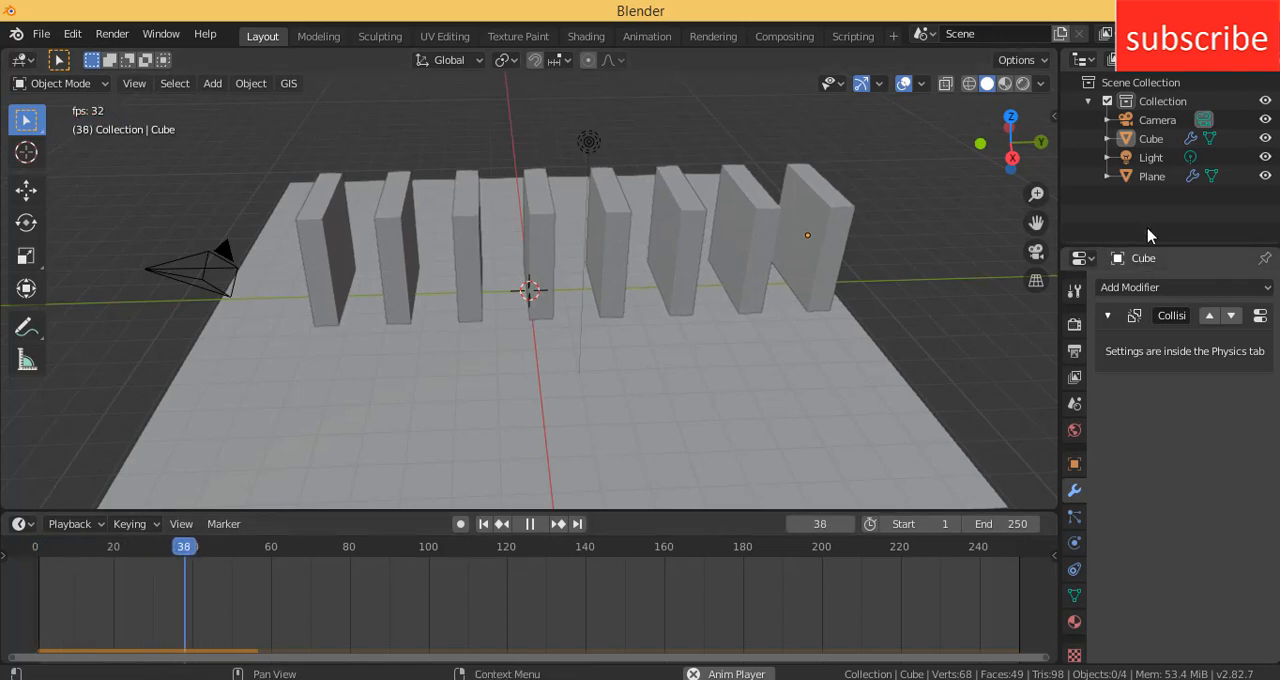
click(530, 524)
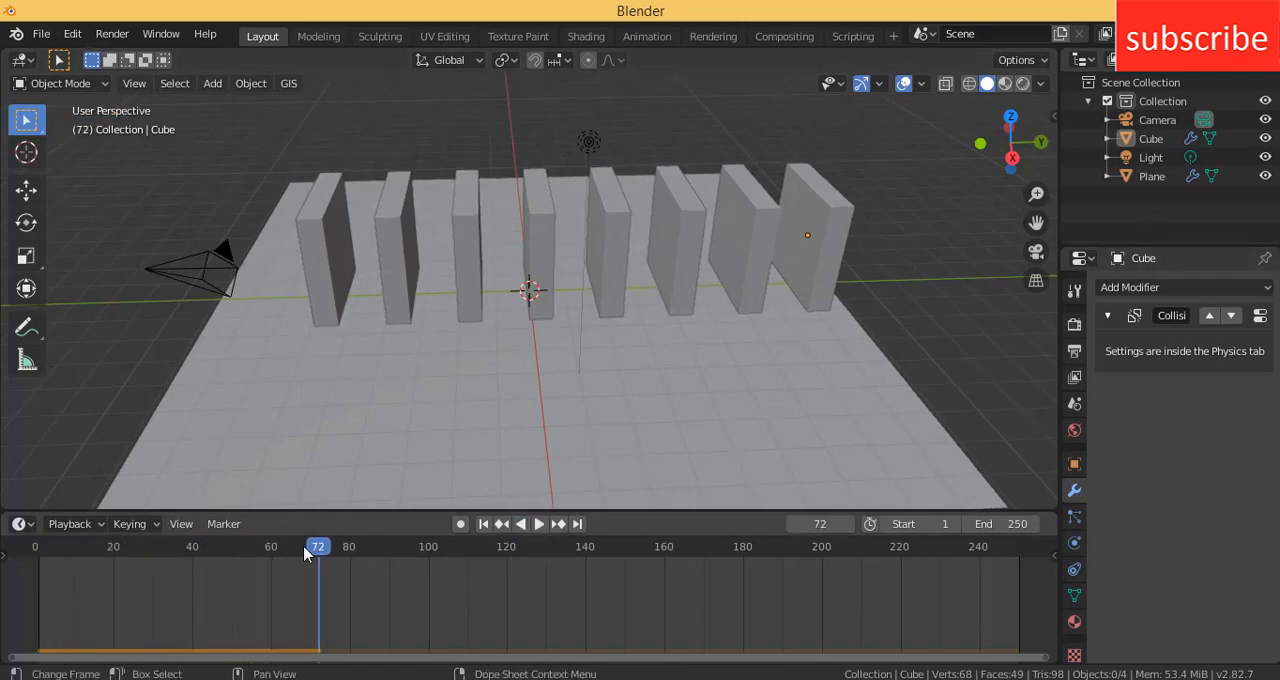
drag(316, 545, 2, 556)
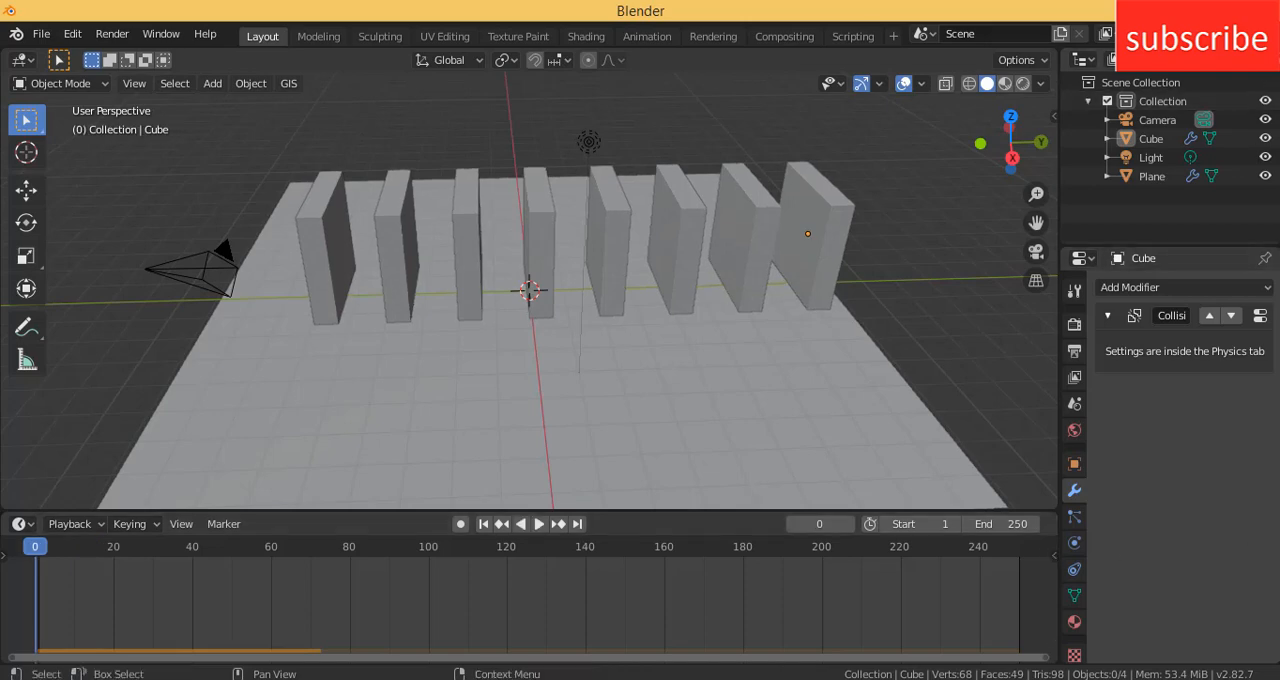
- Separate the row of slabs by loose parts in Edit Mode and check the resulting objects in the outliner
click(830, 235)
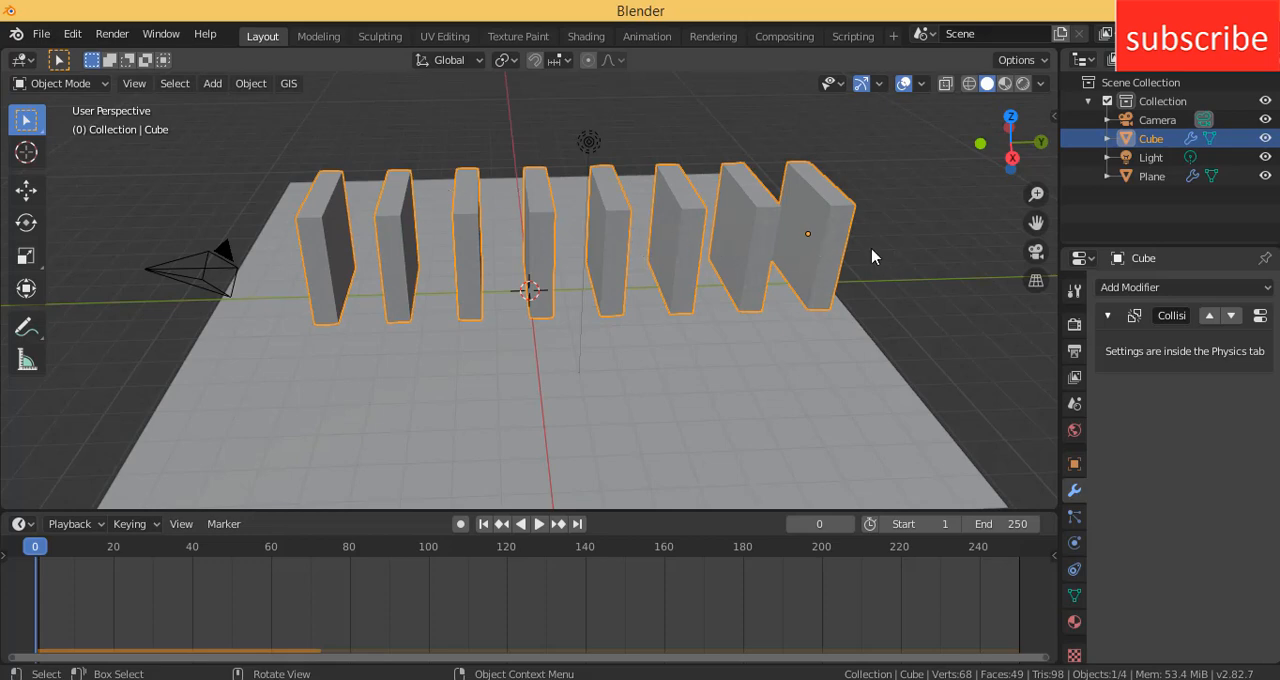
click(74, 84)
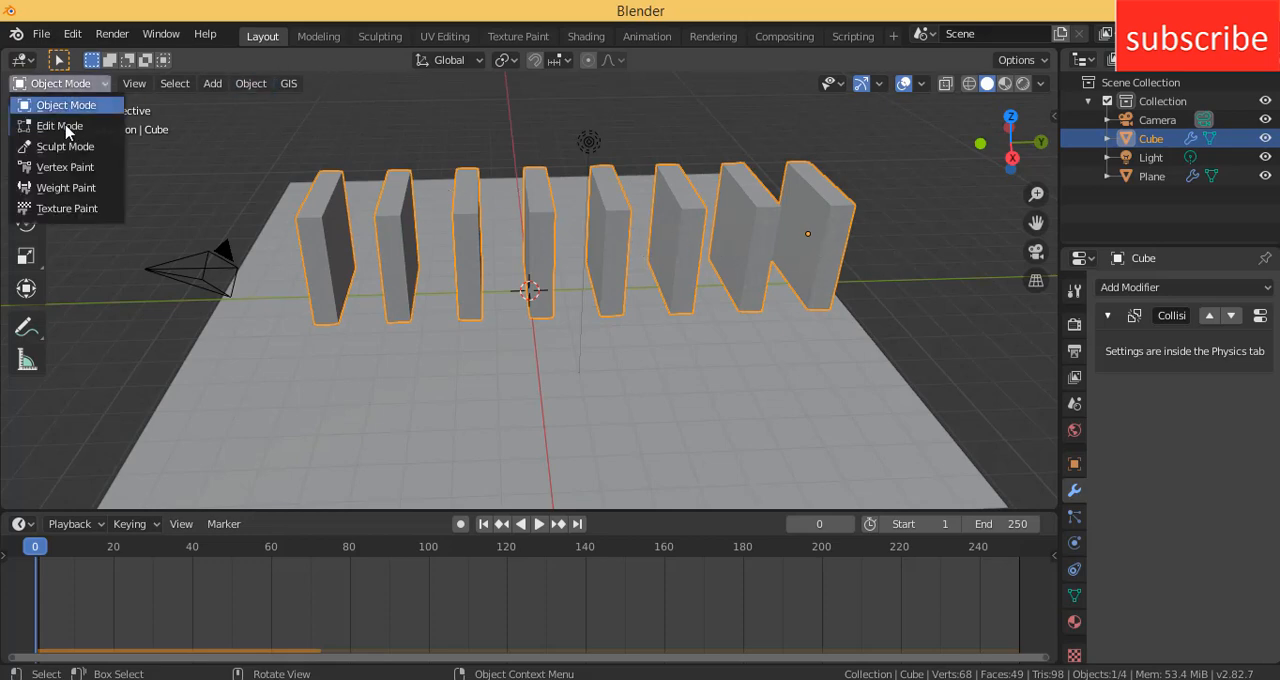
click(68, 126)
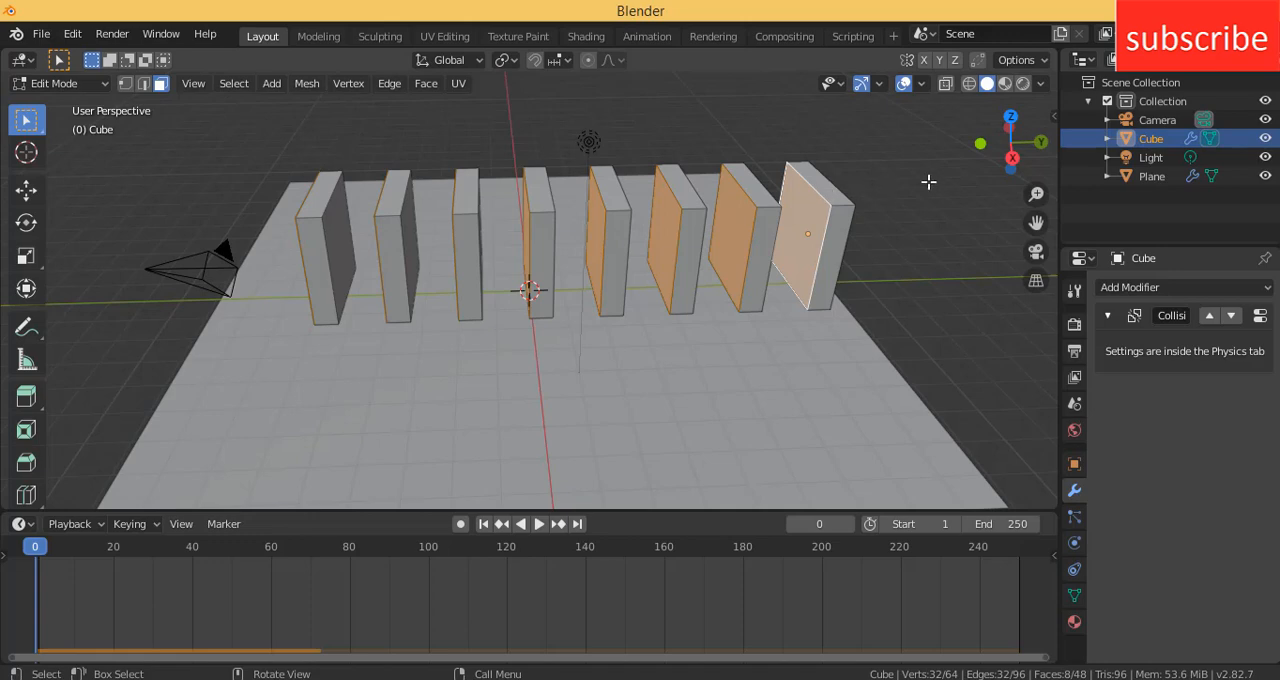
middle_drag(929, 181, 886, 209)
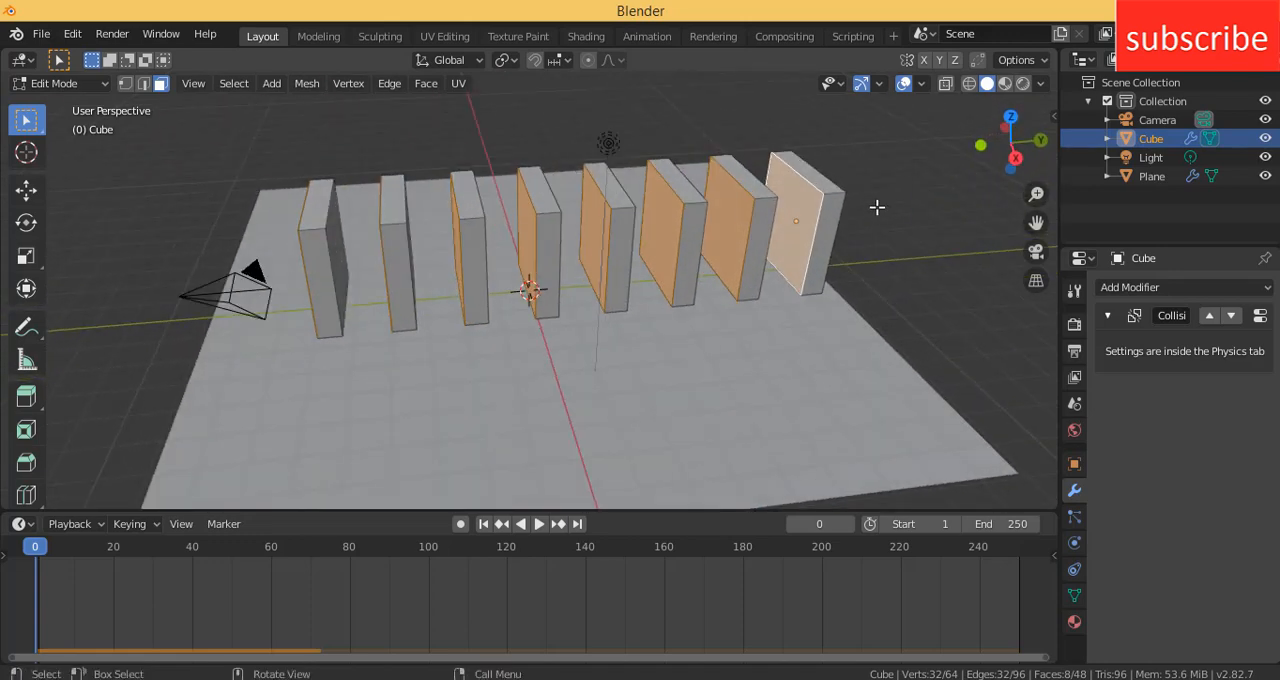
key(p)
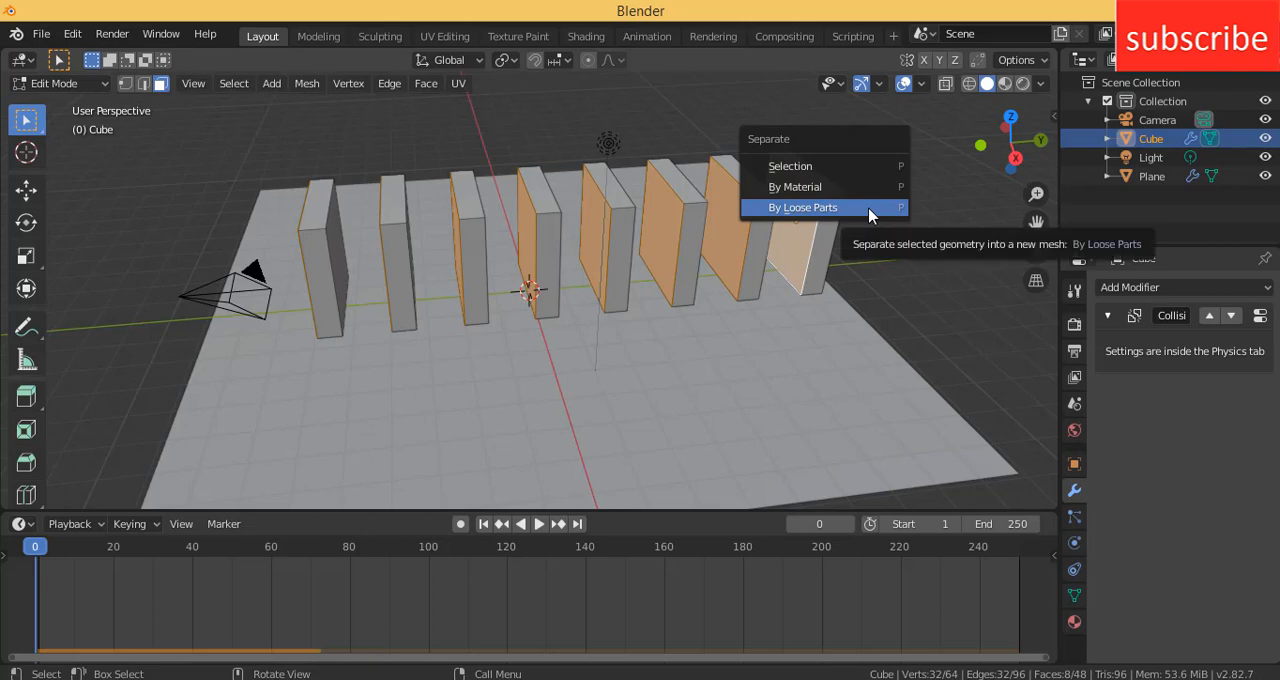
click(869, 207)
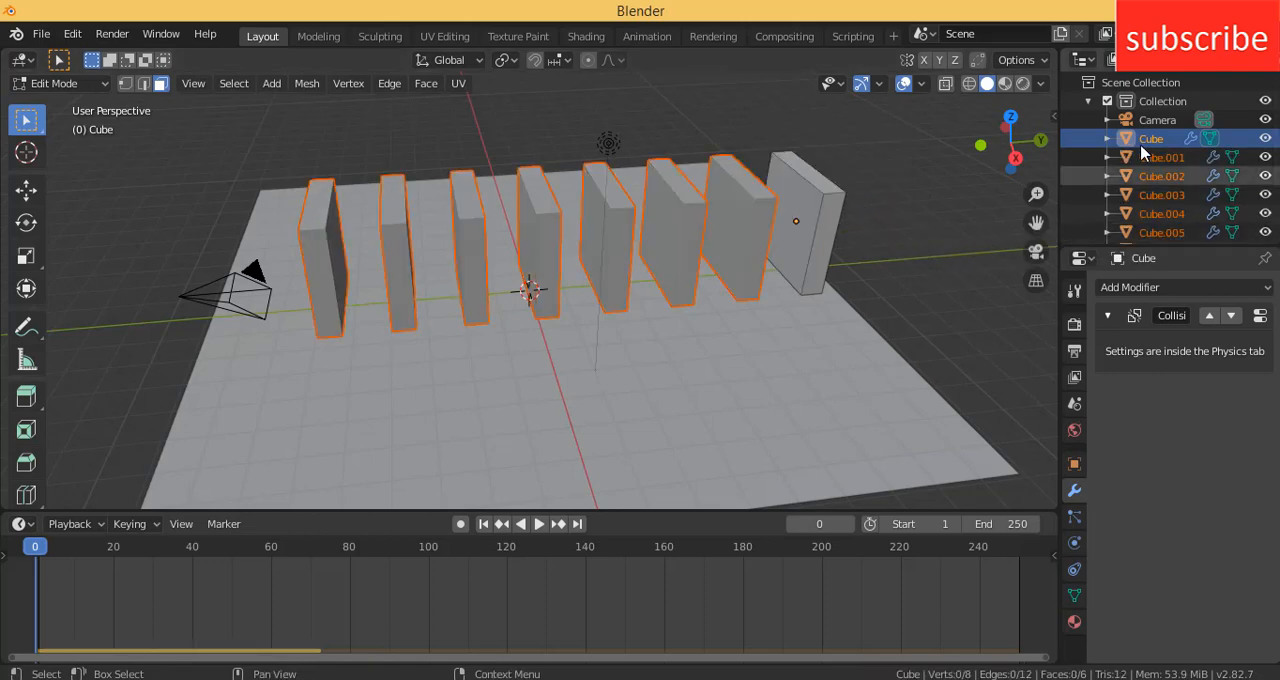
scroll(1160, 190, down, 3)
scroll(1160, 190, up, 4)
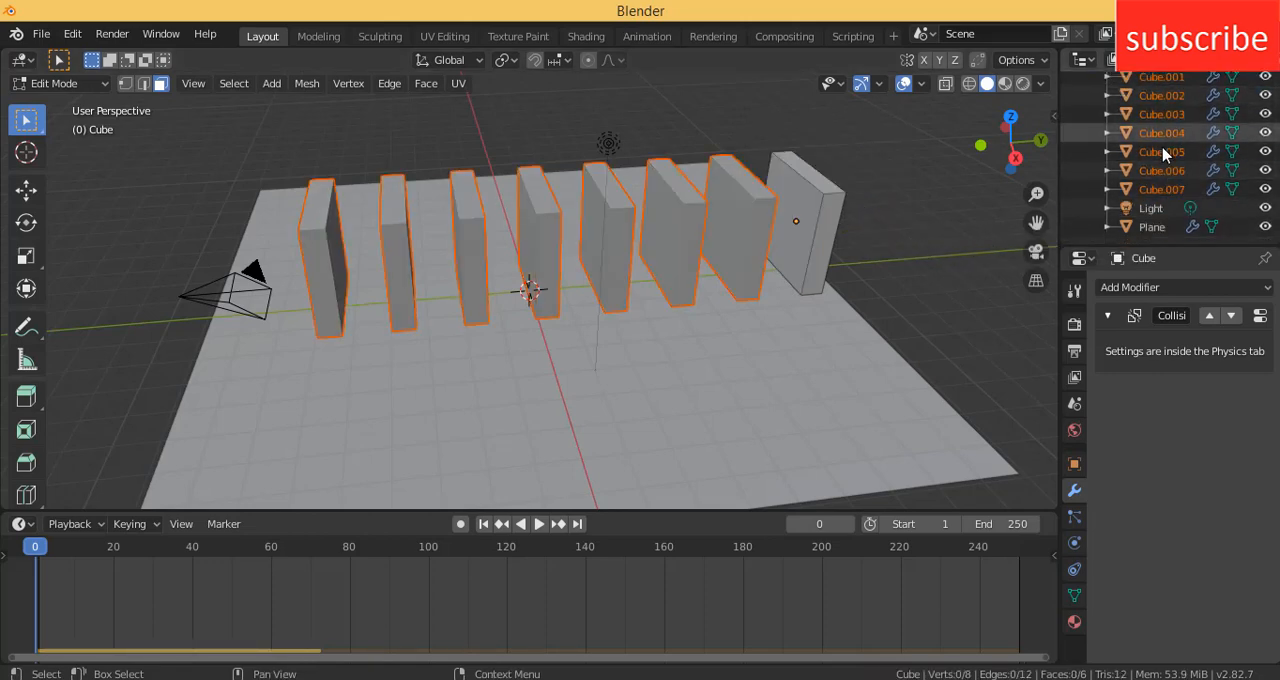
- Play the simulation with the separated slabs, stop it, and return to frame 0
click(540, 524)
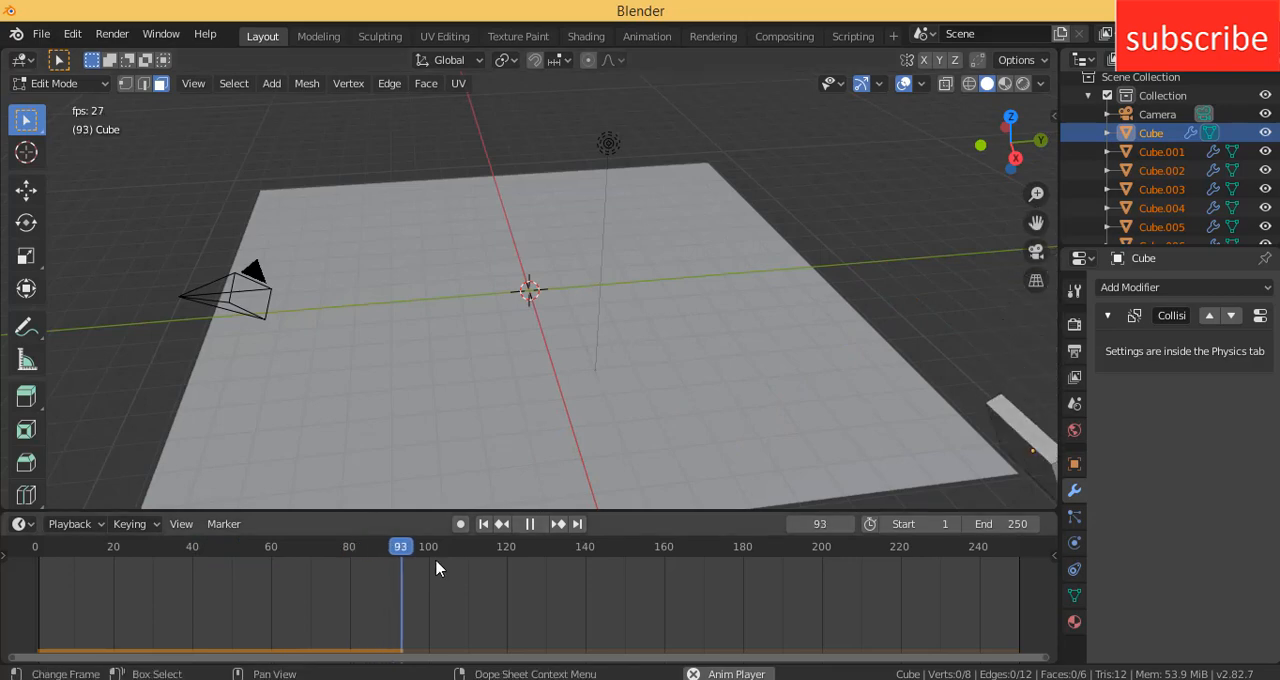
click(529, 526)
drag(490, 546, 21, 527)
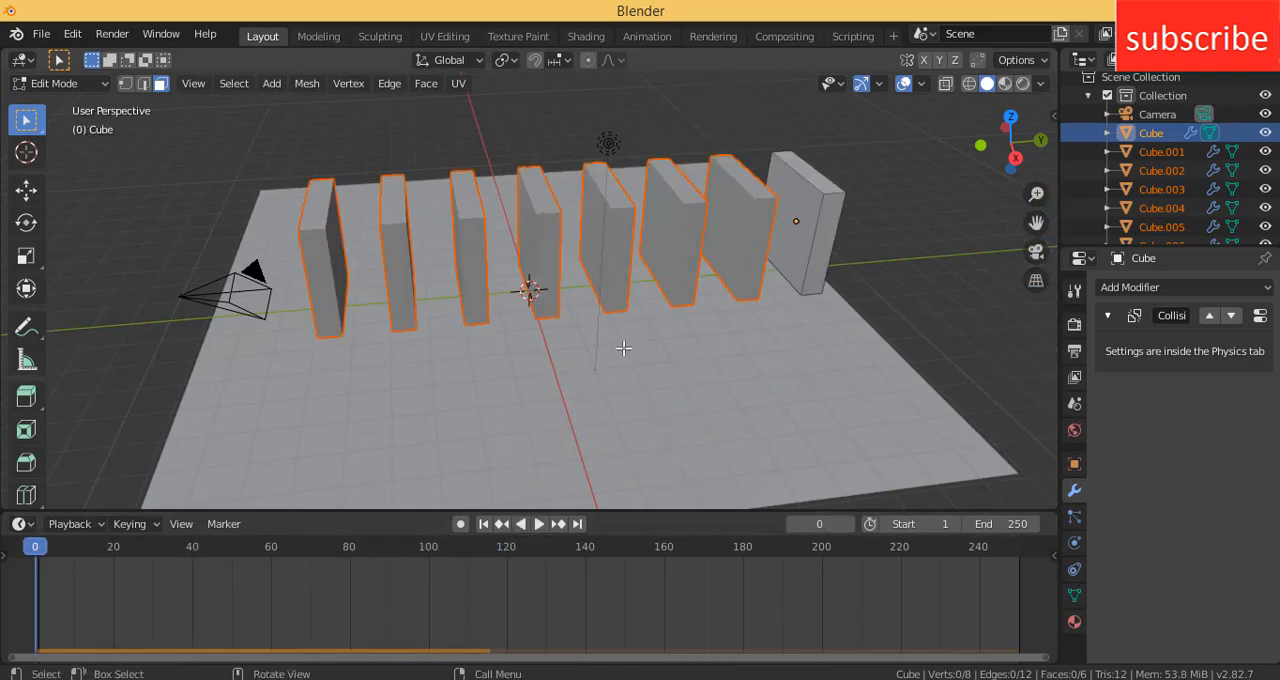
- Return to Object Mode and set the origin of every selected slab to its own geometry
click(50, 83)
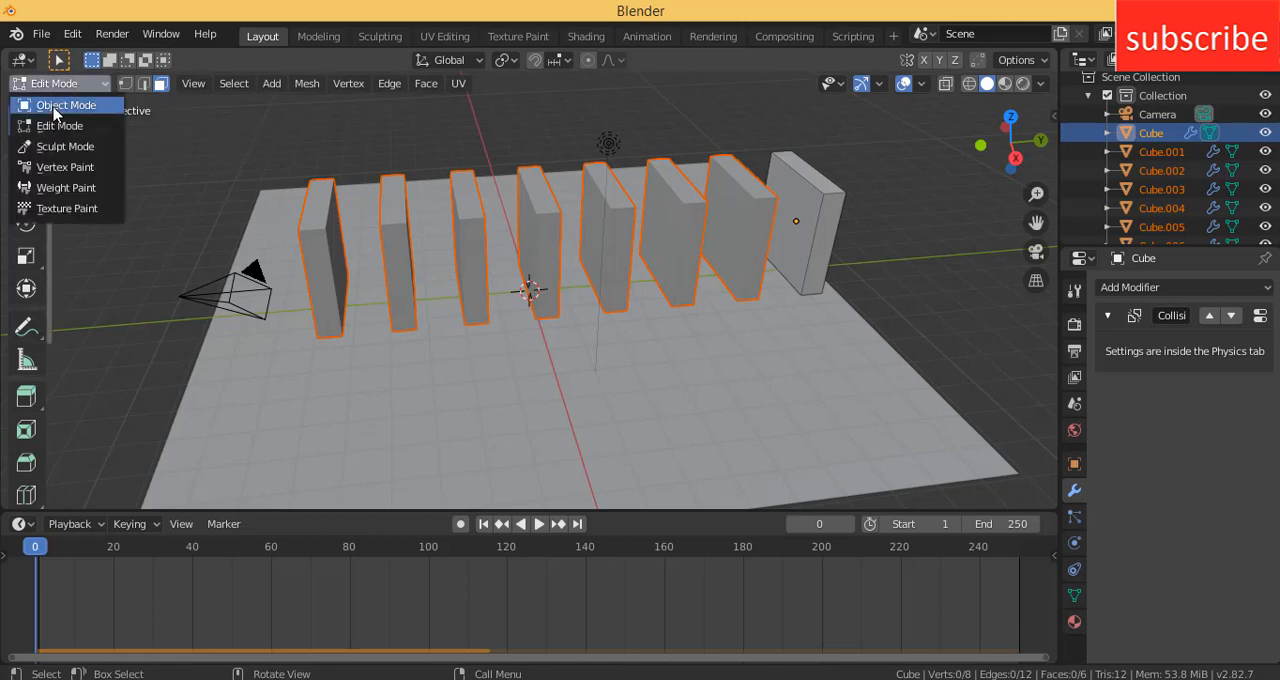
click(54, 106)
click(251, 83)
mouse_move(257, 131)
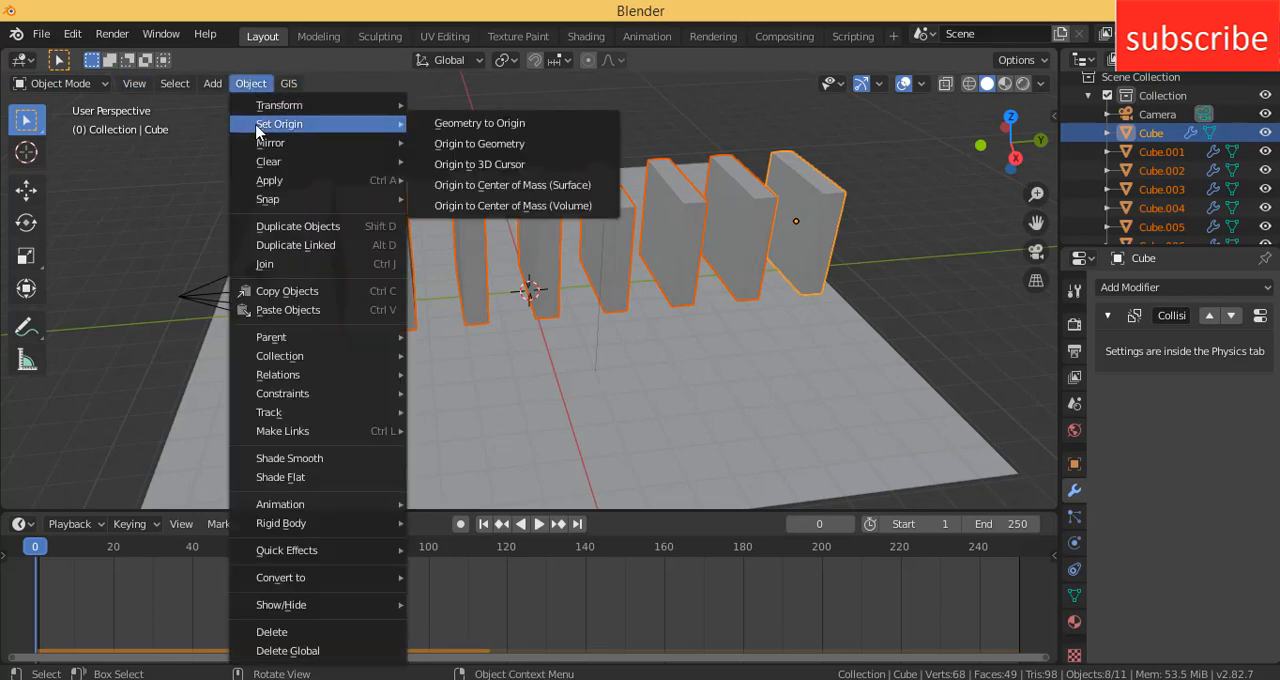
click(466, 145)
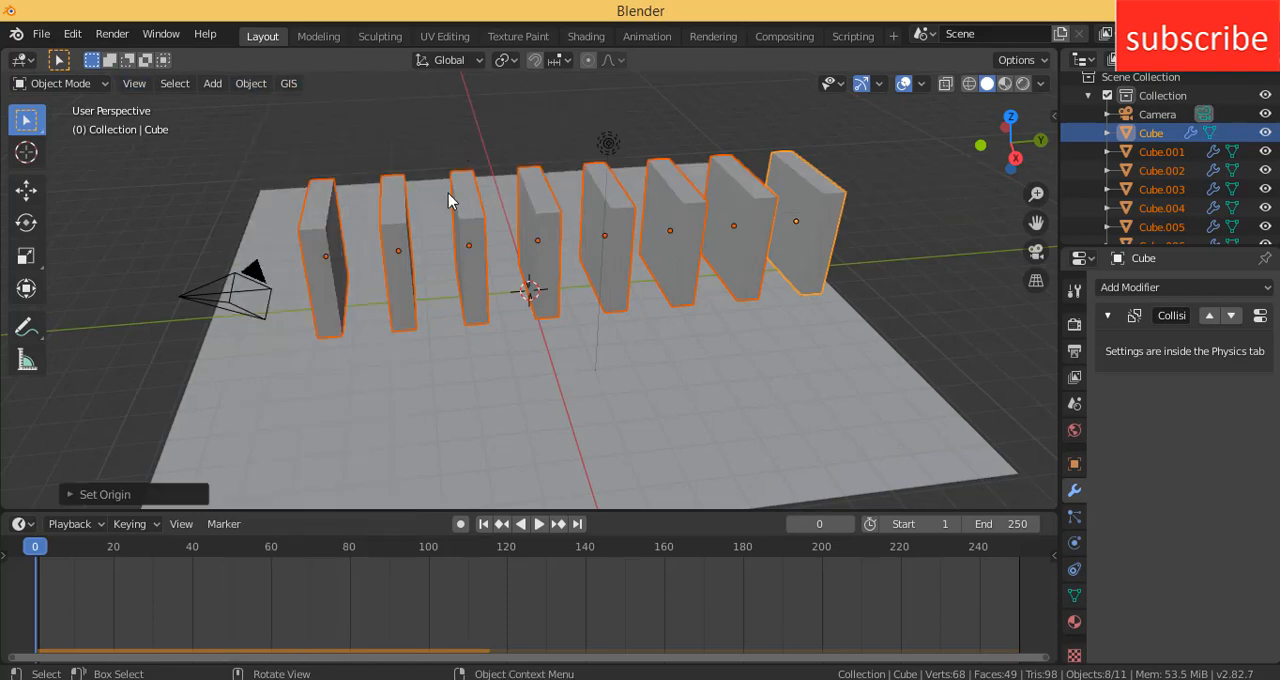
- Deselect the slabs, play the simulation to check the corrected origins, stop it, and return to frame 0
click(901, 251)
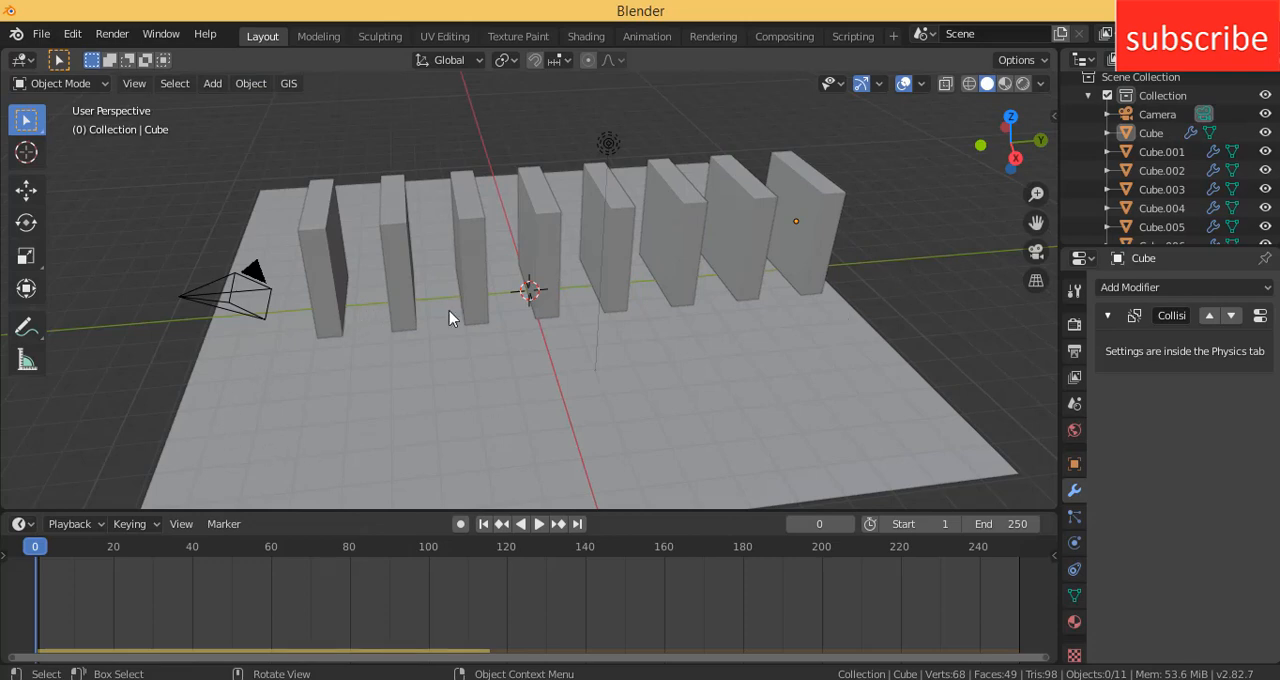
click(539, 523)
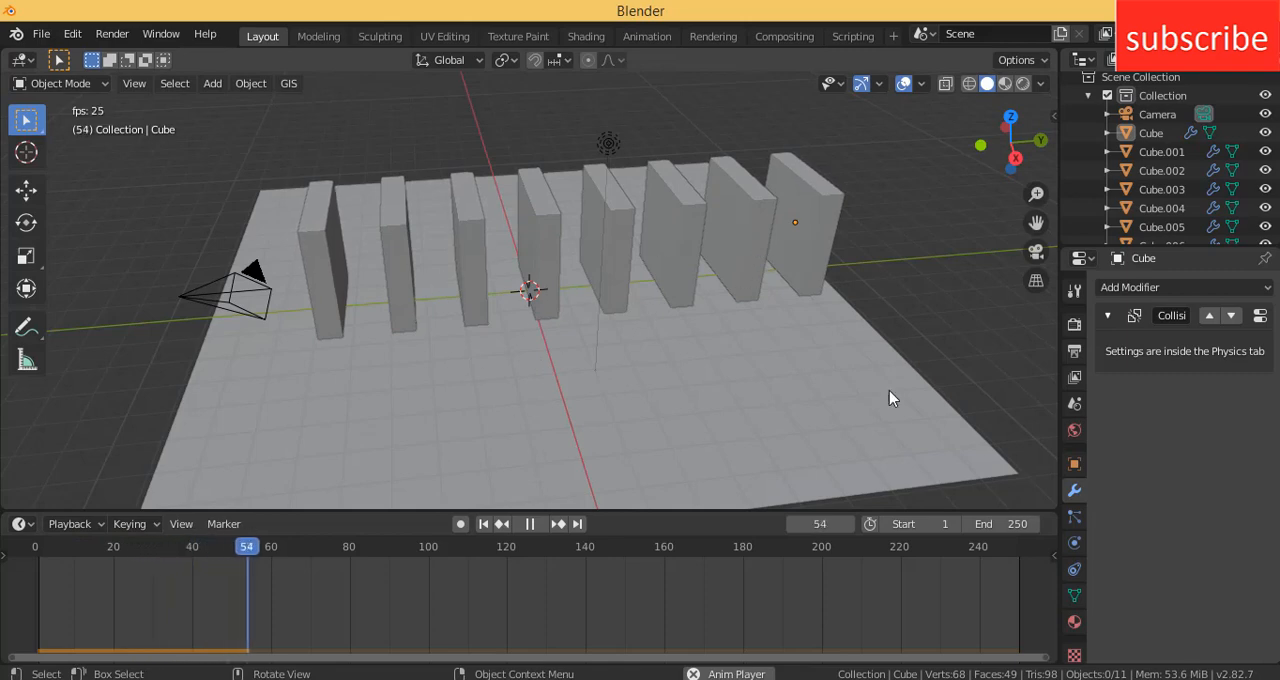
key(space)
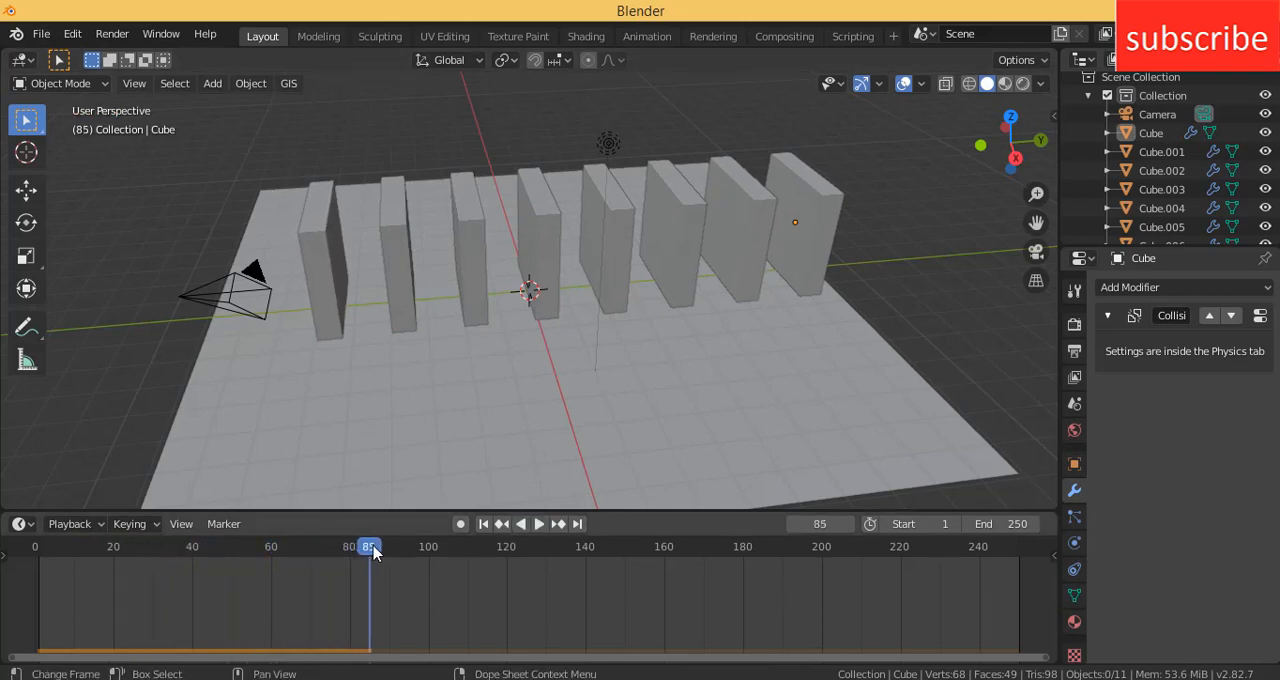
drag(372, 551, 33, 550)
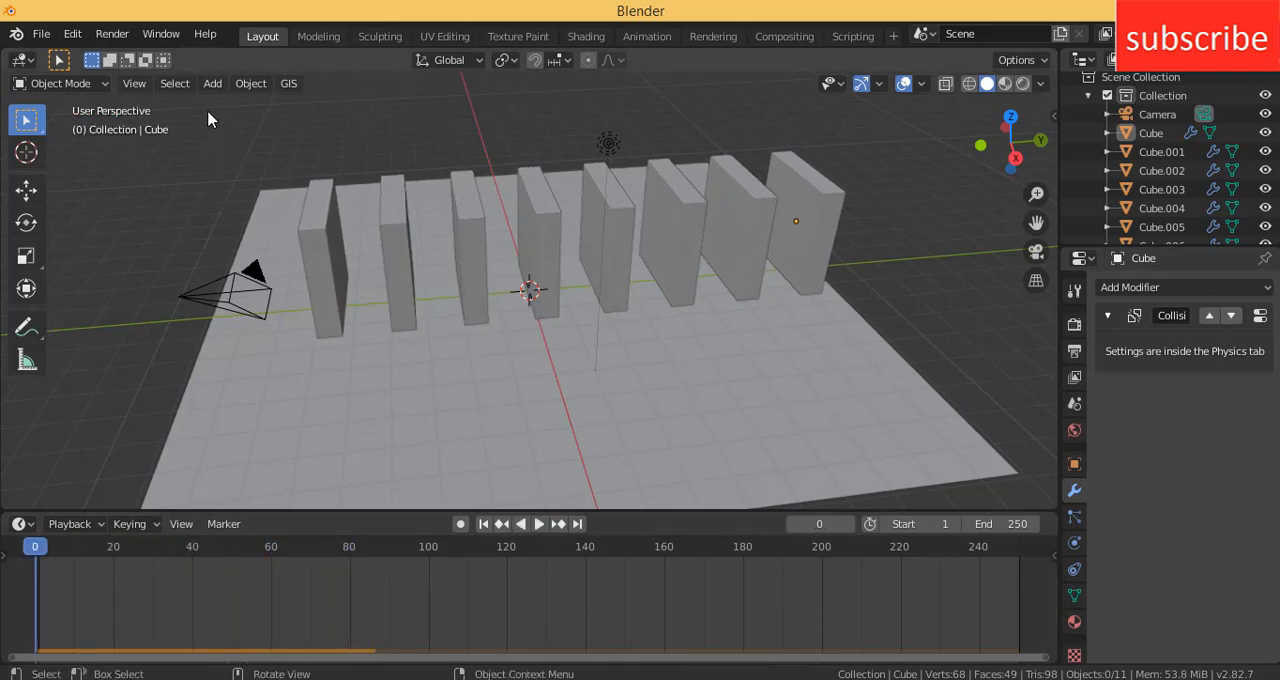
- Add a UV sphere and raise it along the Z axis to the upper half of the slabs
click(212, 83)
mouse_move(240, 105)
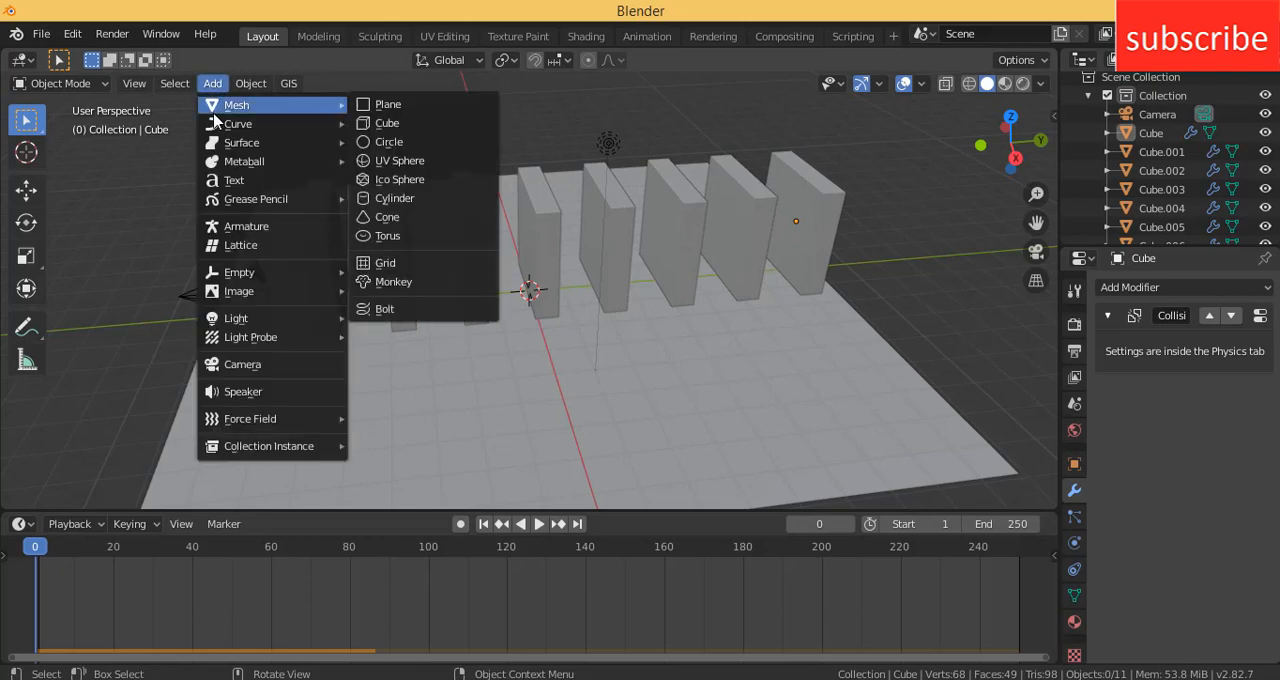
click(402, 160)
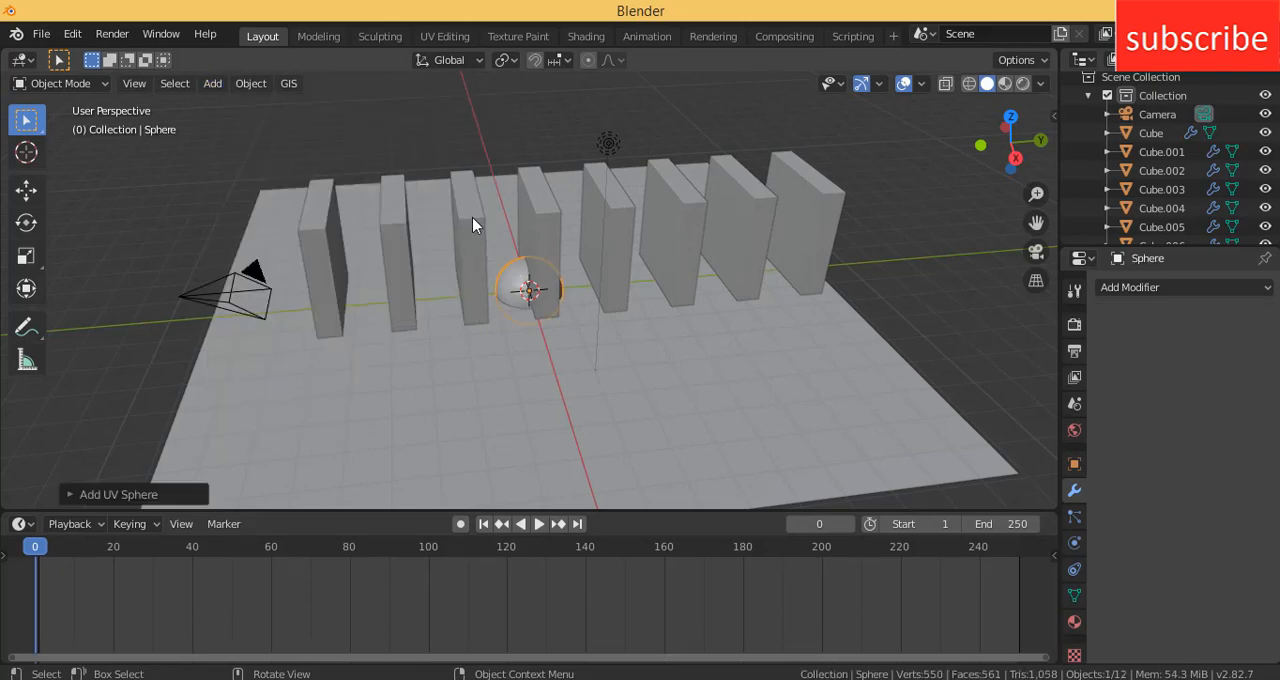
key(g)
key(z)
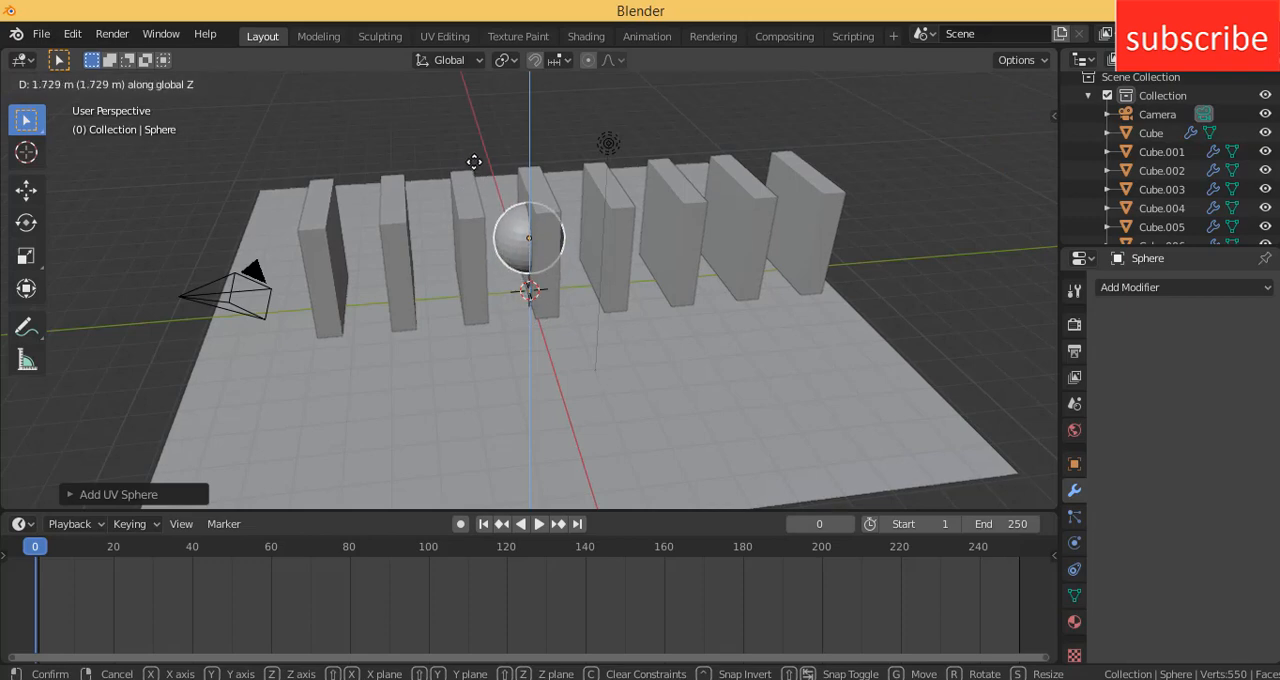
click(476, 158)
- Move the sphere about 7.8 m along negative Y beyond the end slab and scale it to about 0.52
key(g)
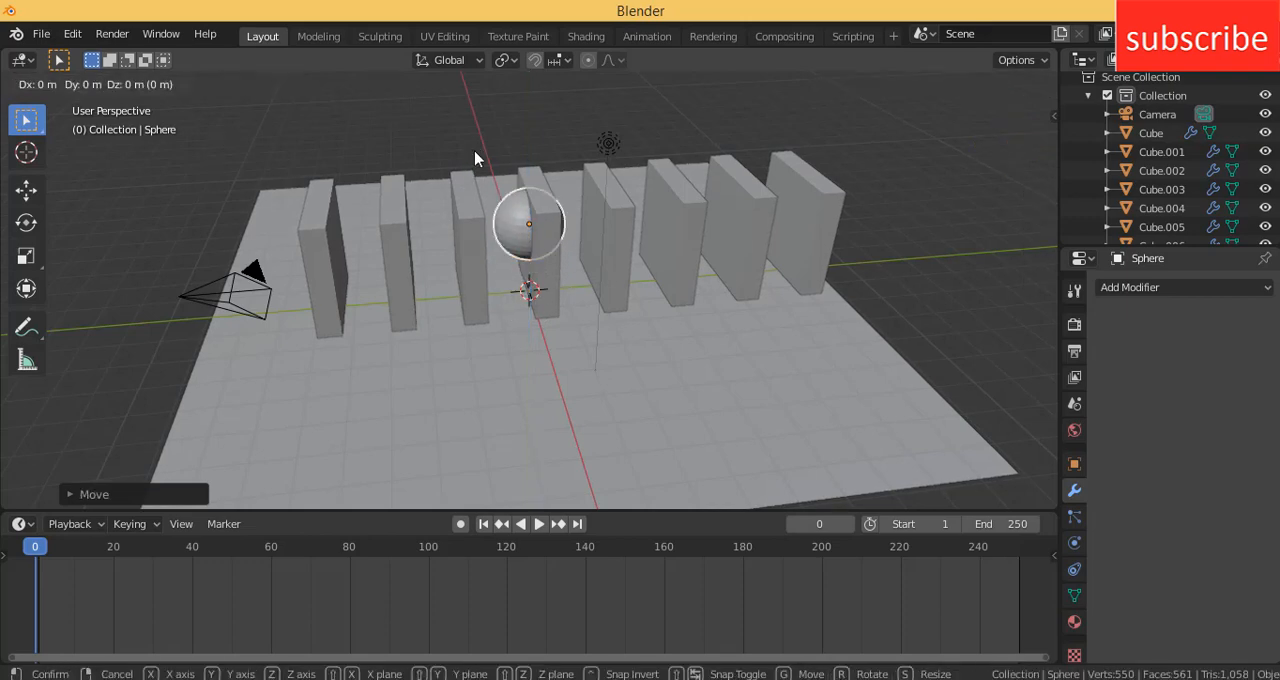
key(y)
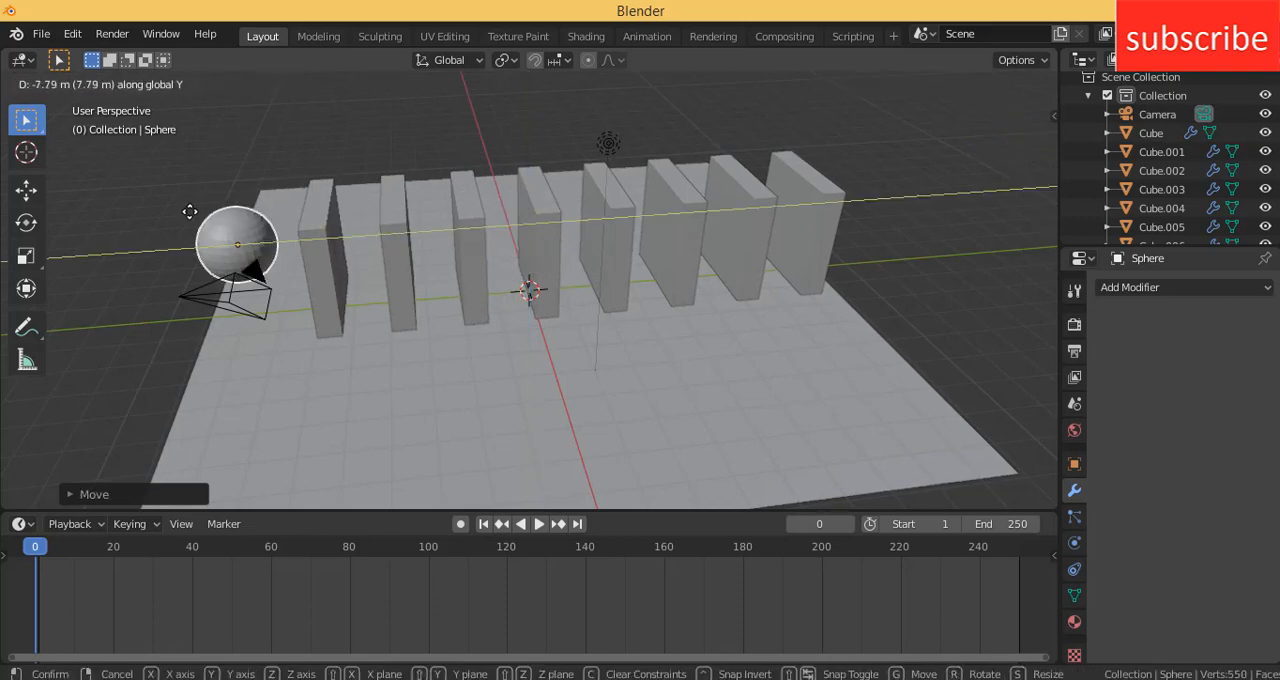
click(192, 225)
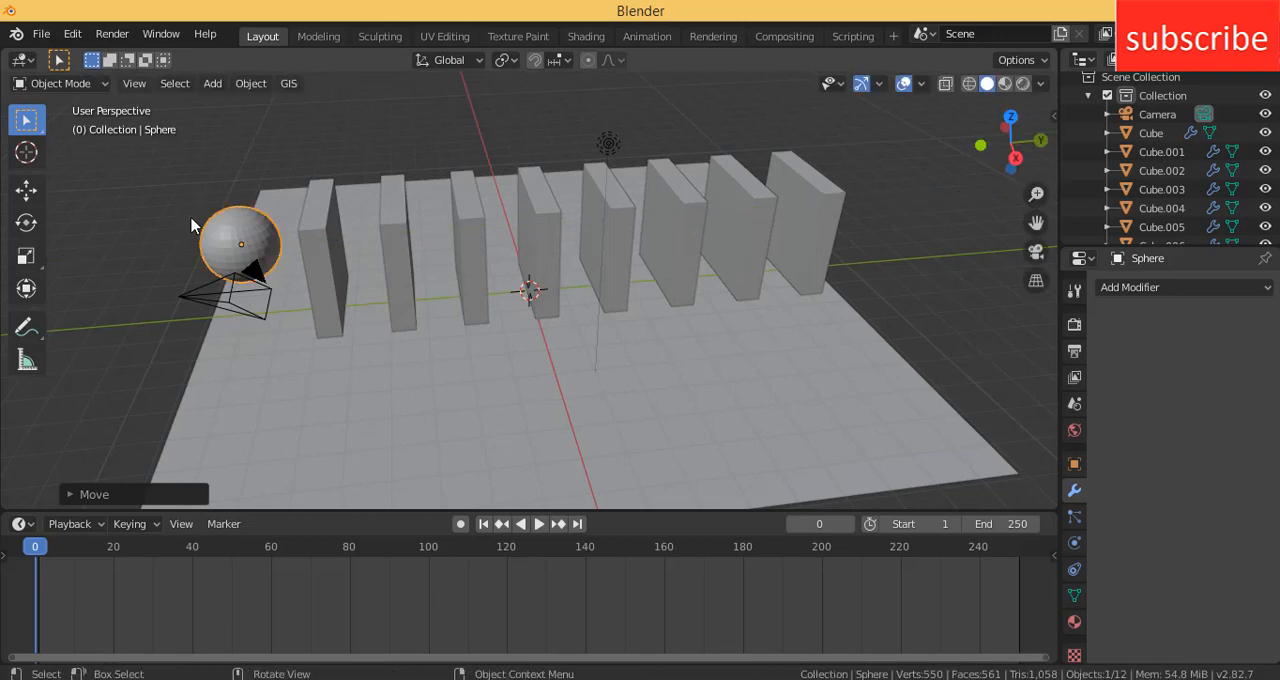
middle_drag(150, 289, 203, 250)
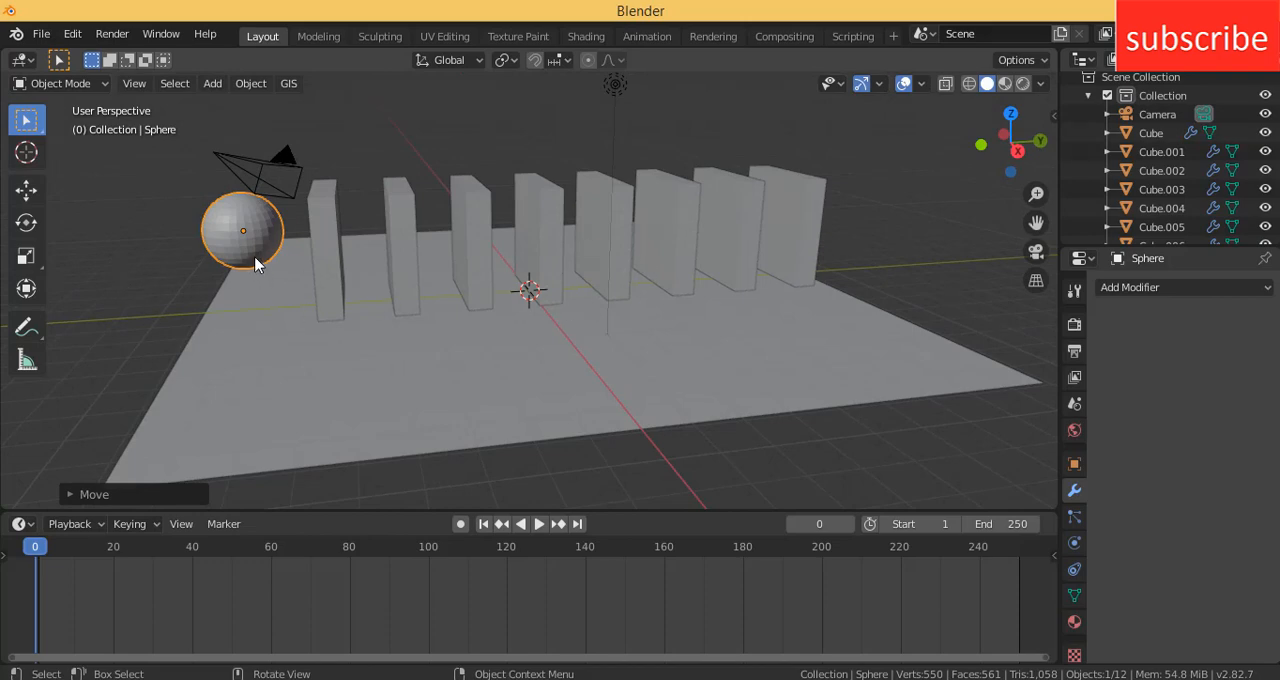
key(s)
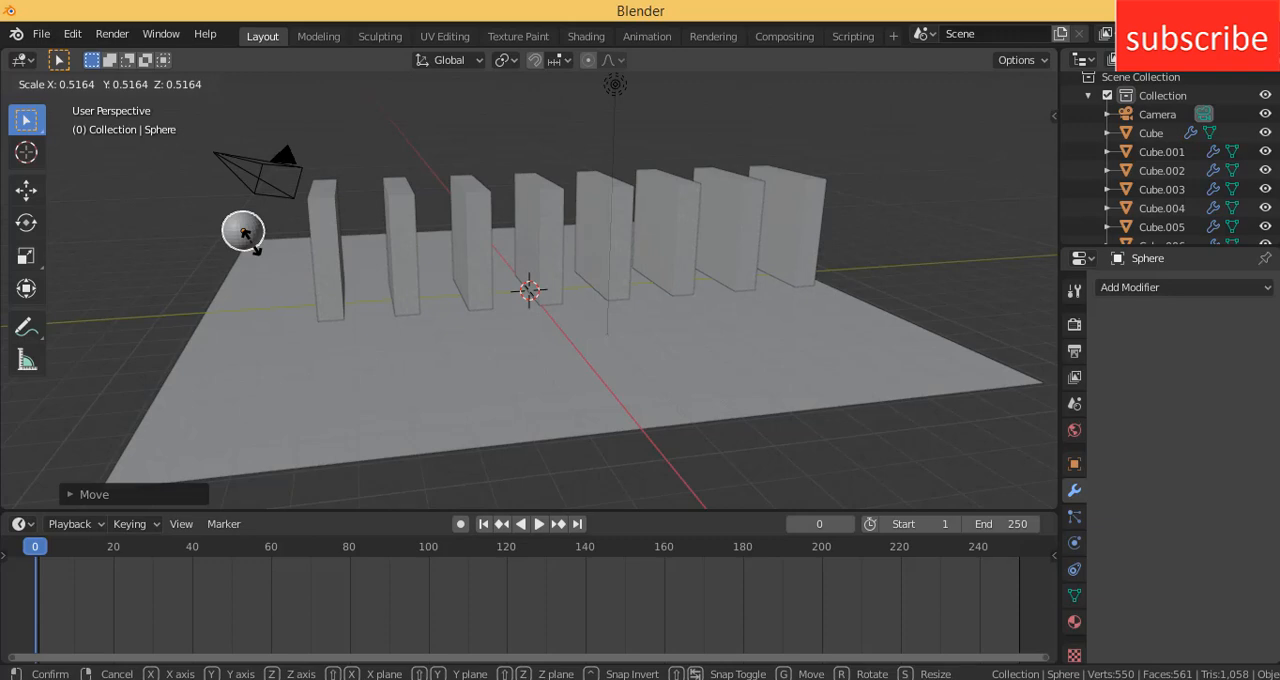
click(243, 230)
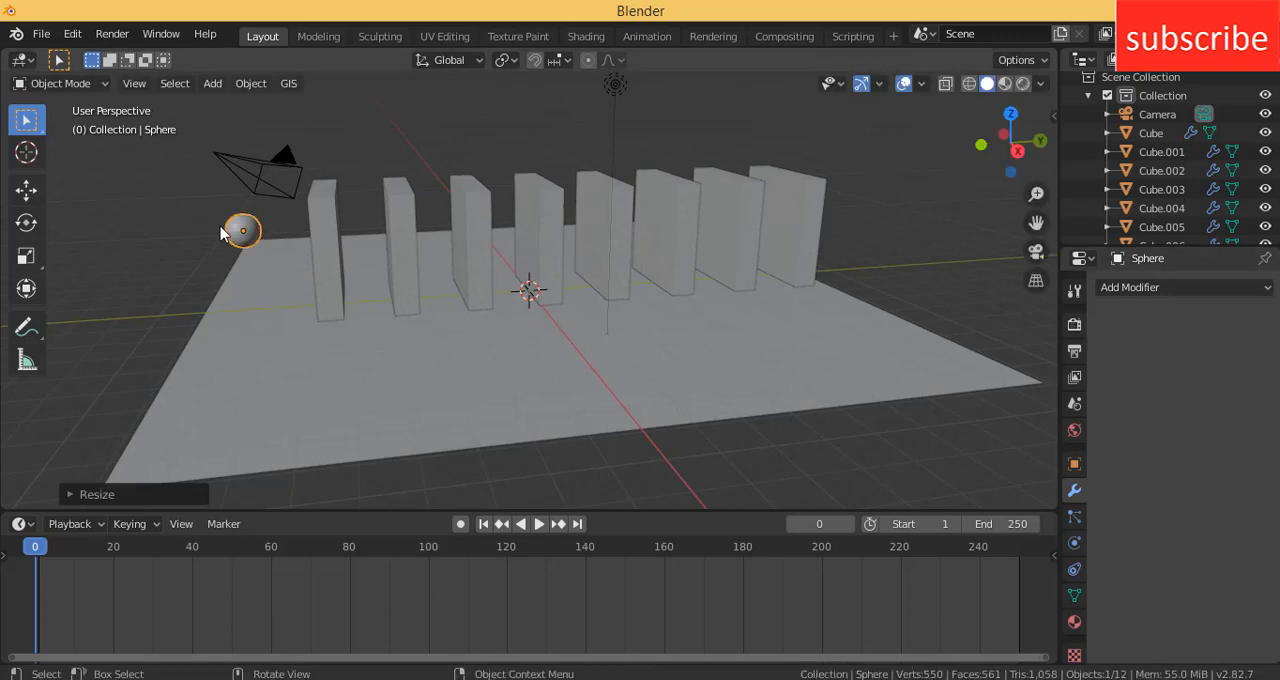
- Enable Rigid Body and Collision physics on the sphere, keeping the rigid body type Active
click(1073, 544)
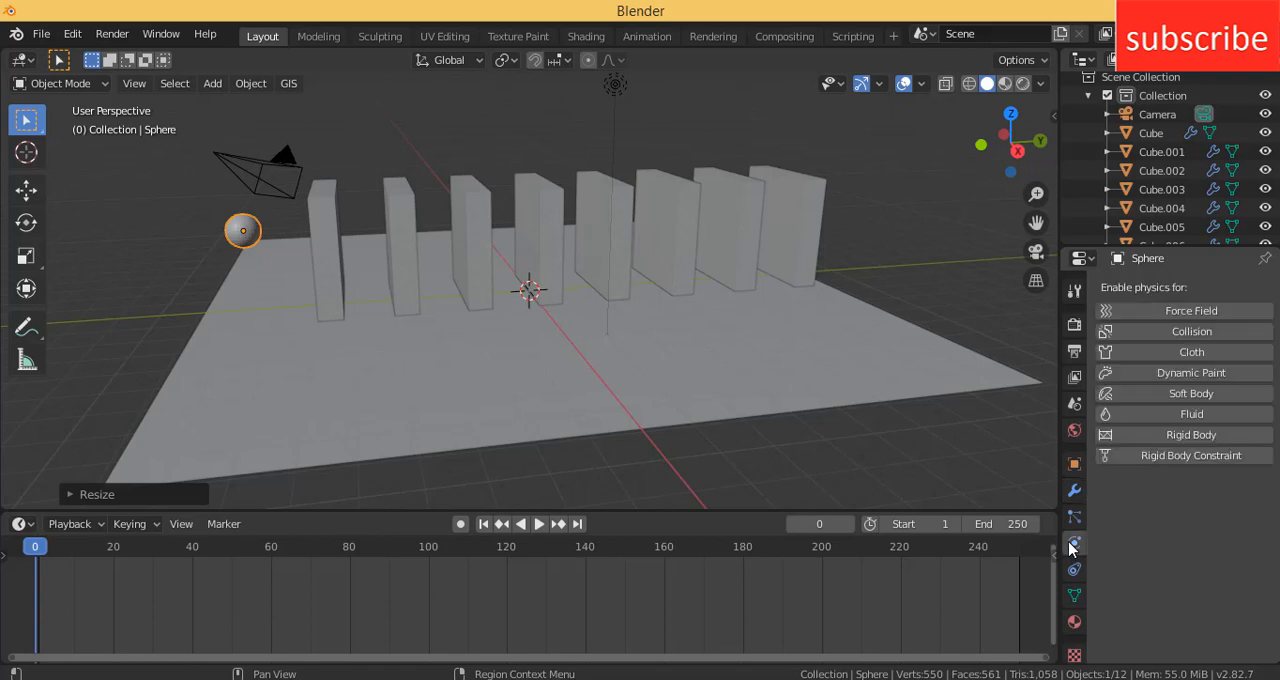
click(1180, 435)
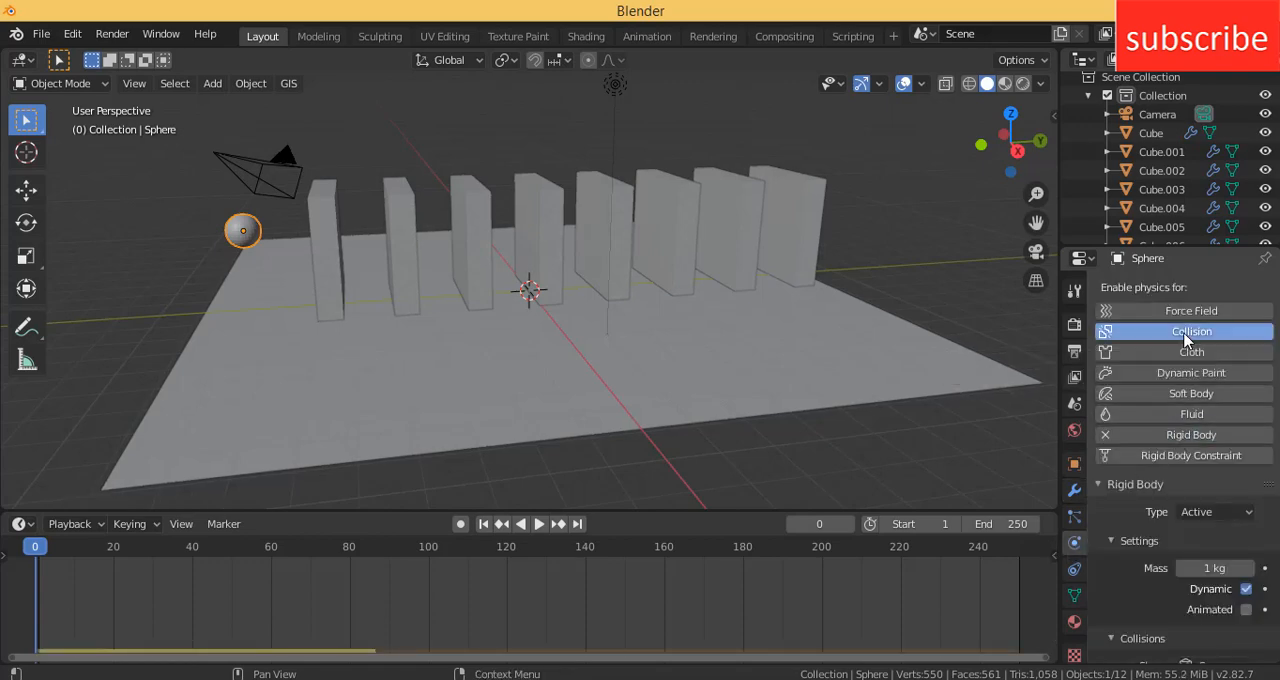
click(1192, 333)
scroll(1262, 487, down, 12)
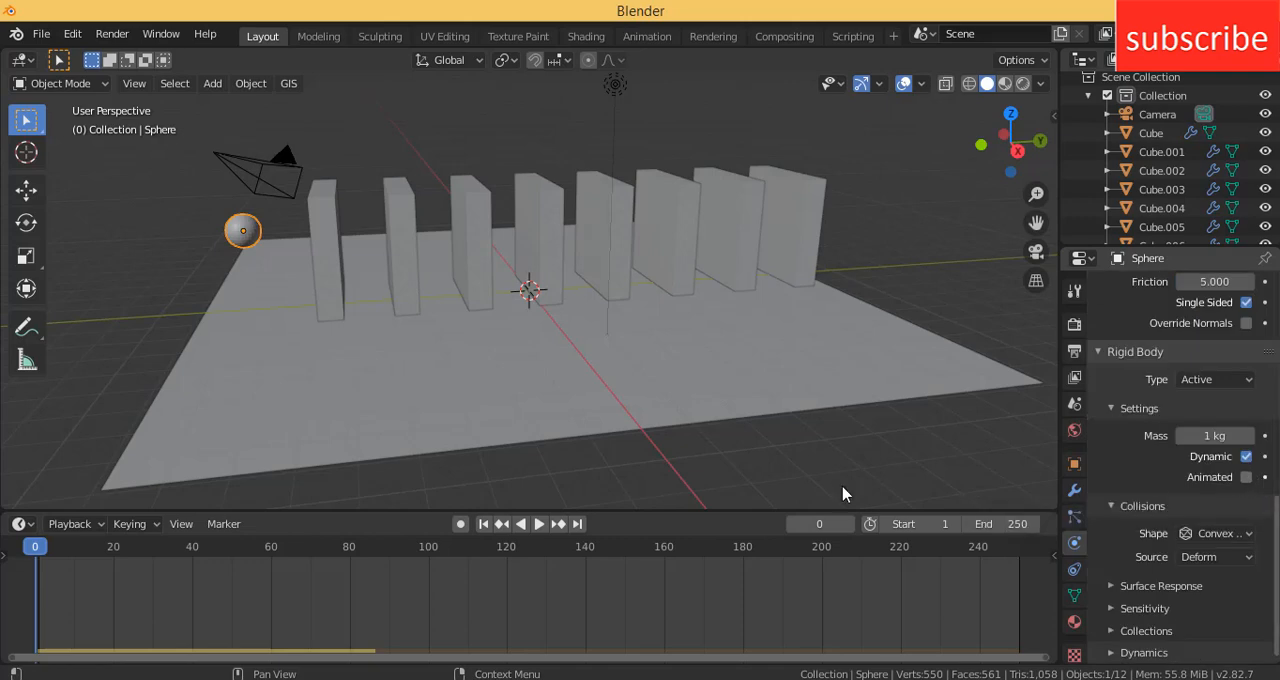
- Play the simulation with the sphere as an active rigid body, stop it, and return to frame 0
click(539, 524)
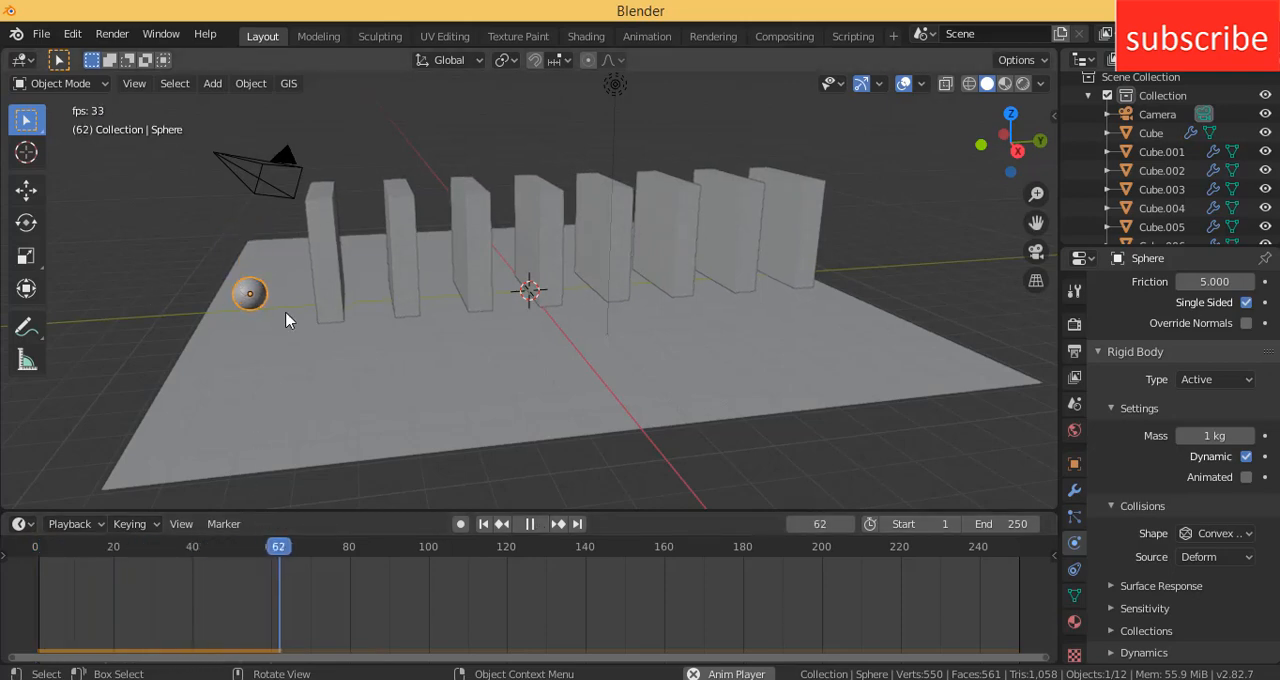
click(512, 529)
drag(373, 560, 3, 559)
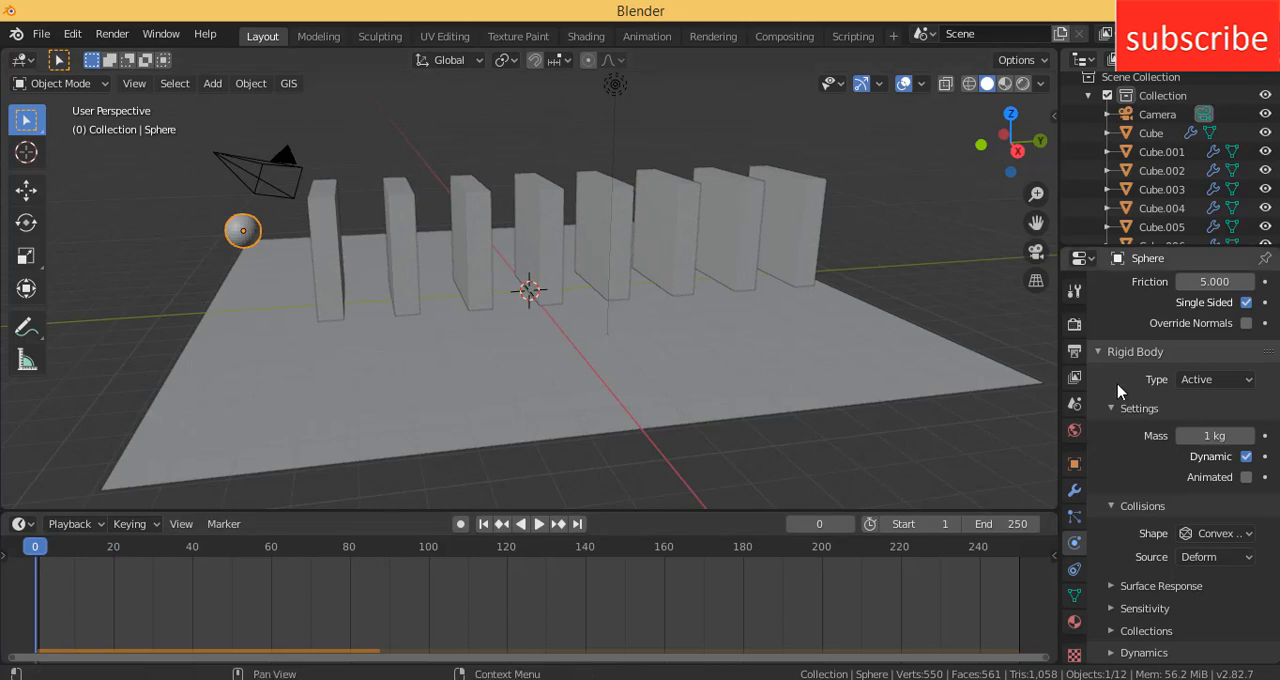
- Enable Animated for the sphere's rigid body and play the simulation from frame 0
click(1246, 478)
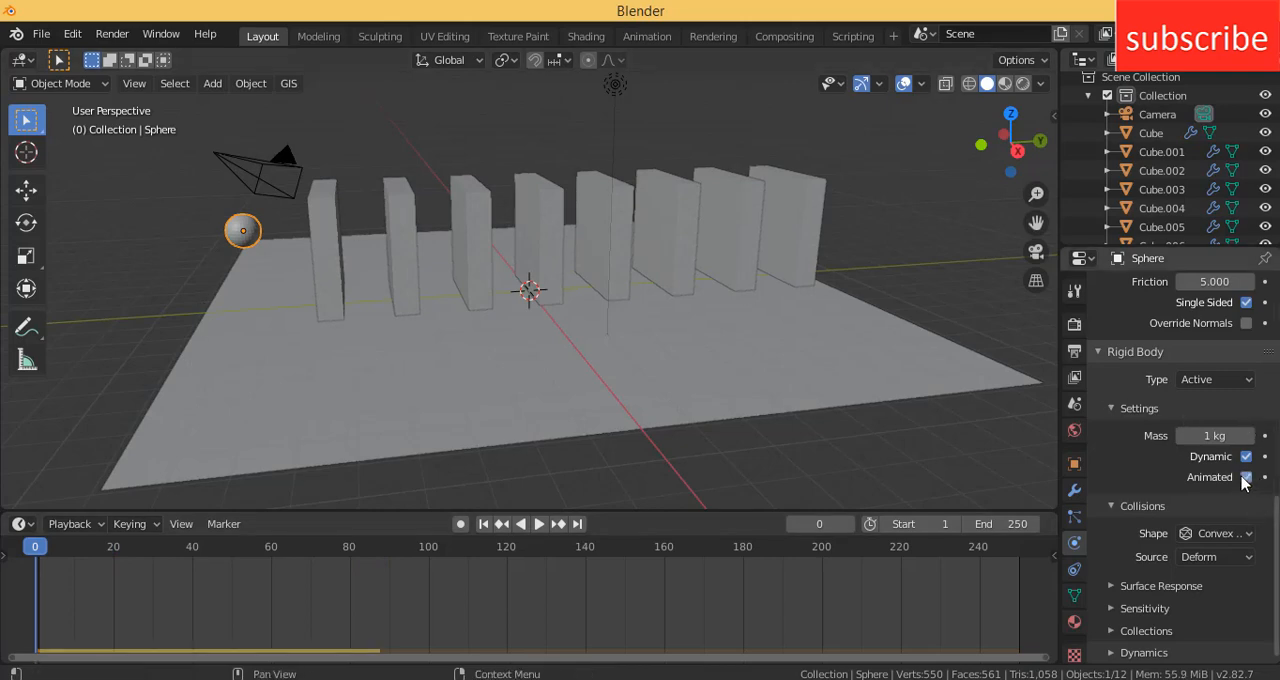
click(538, 525)
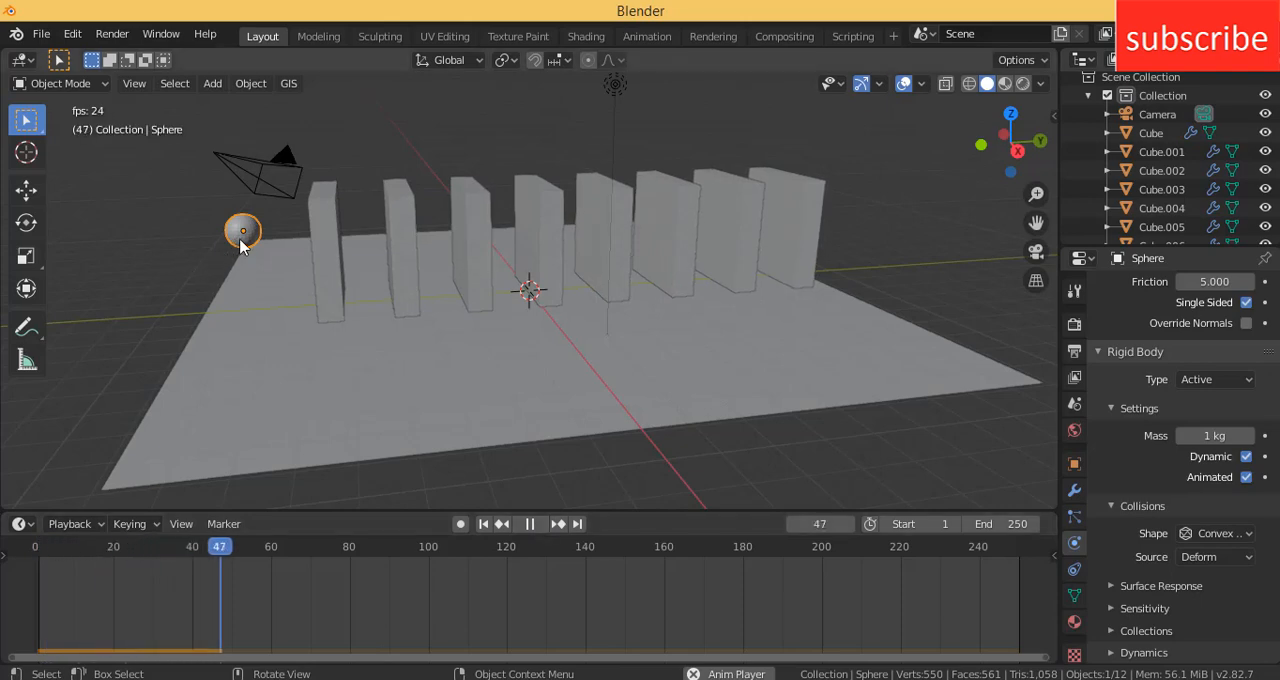